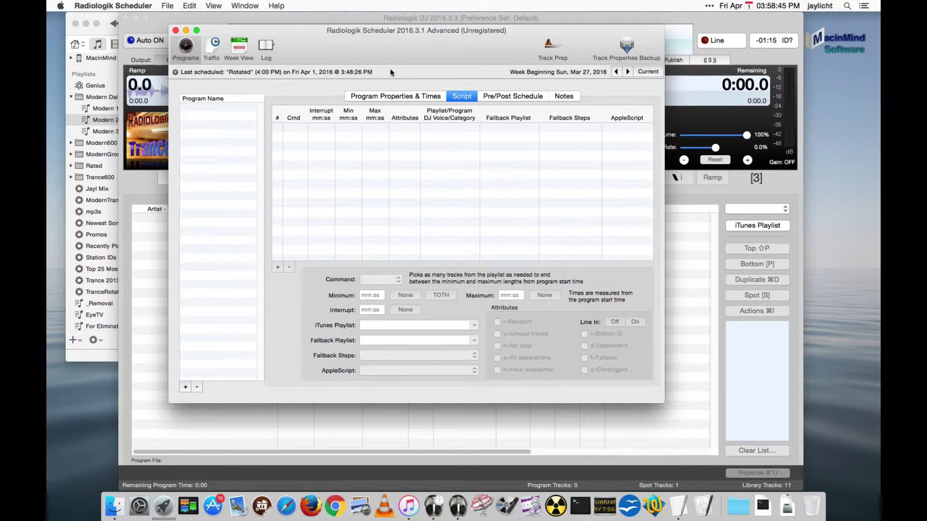
Show the Program Properties & Times page for the new, unnamed program
left_click(404, 96)
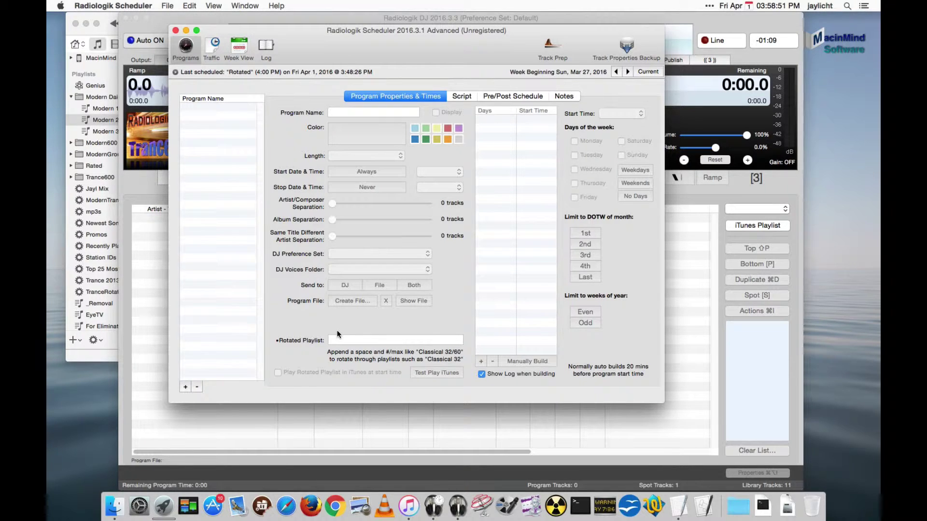
In iTunes, browse the Modern 1, Modern 2 and Modern 3 playlists, ending on Modern 1
left_click(97, 120)
left_click(113, 112)
left_click(111, 118)
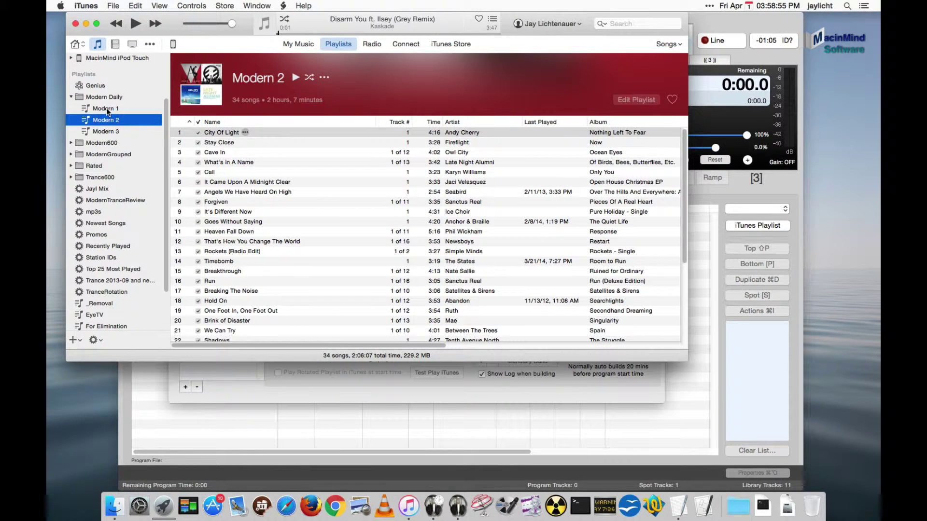
left_click(106, 108)
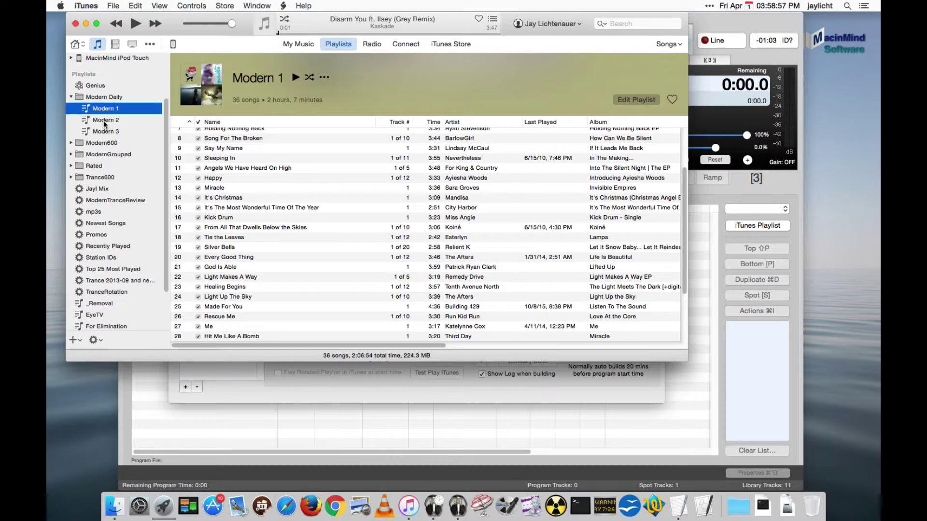
left_click(103, 120)
left_click(103, 130)
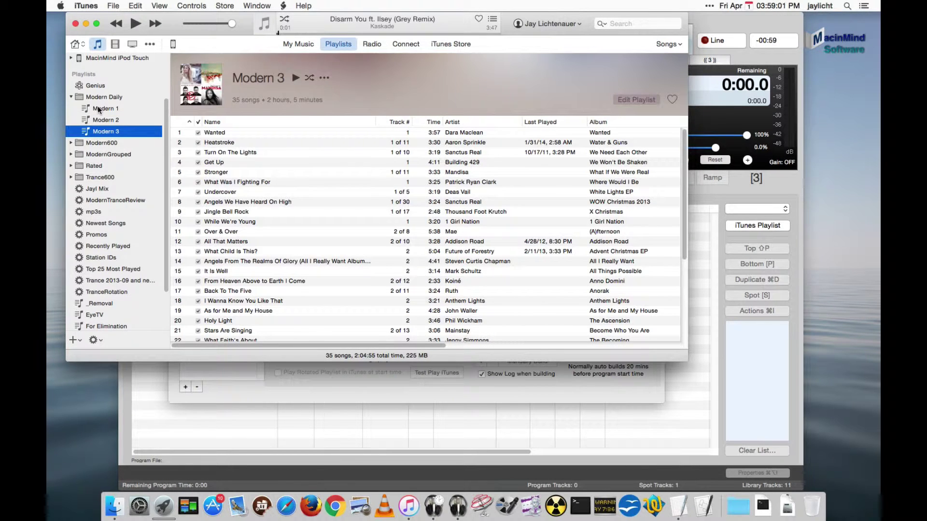
left_click(105, 106)
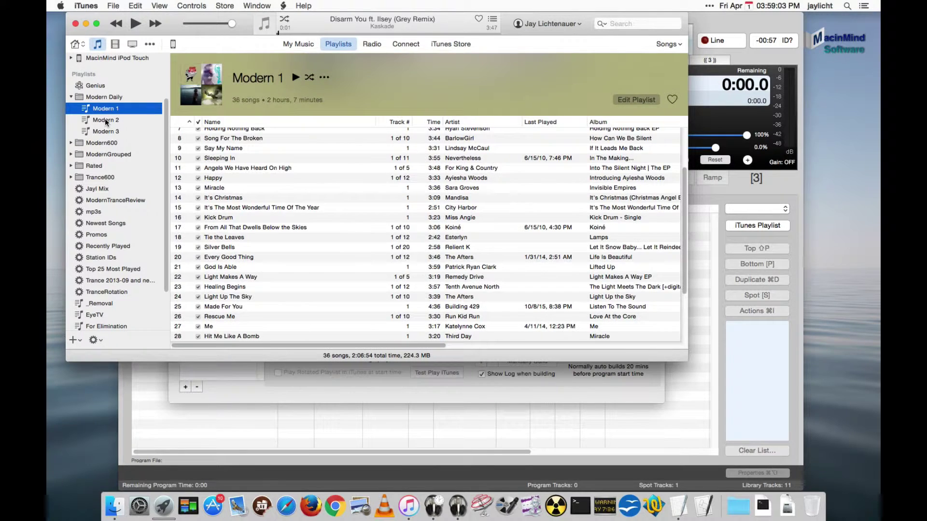
left_click(105, 120)
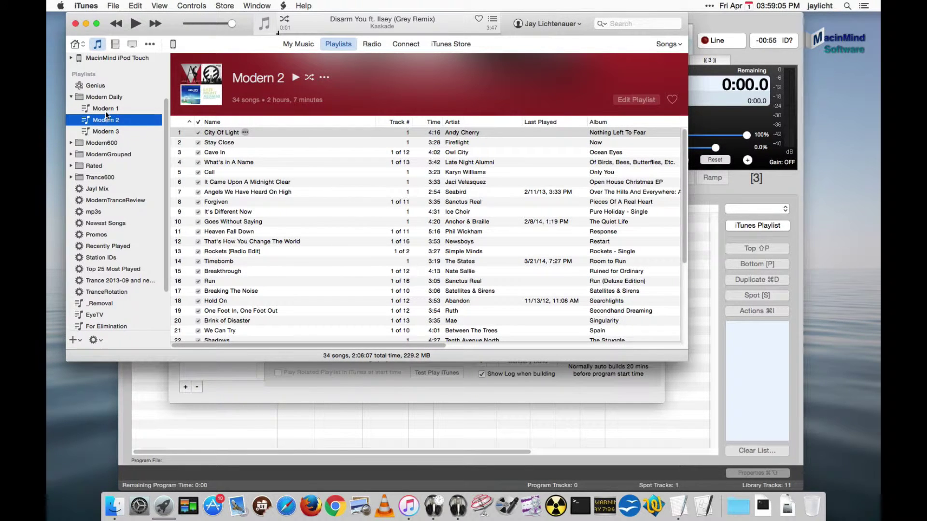
scroll(338, 246, "down", 5)
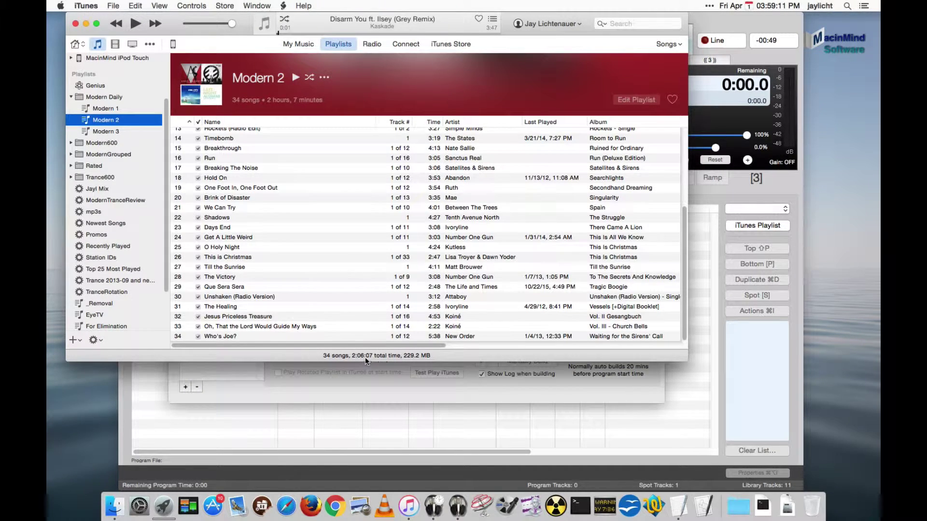
scroll(372, 261, "up", 5)
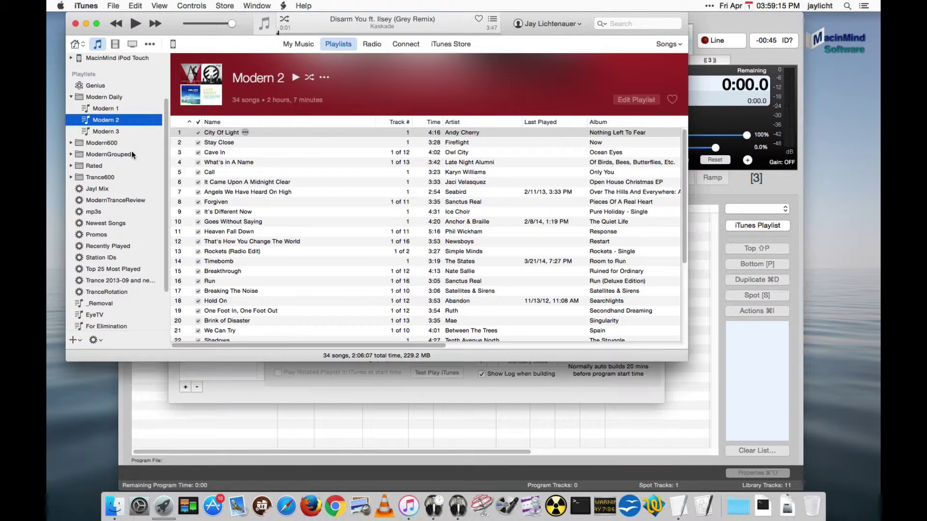
left_click(99, 109)
scroll(297, 236, "down", 3)
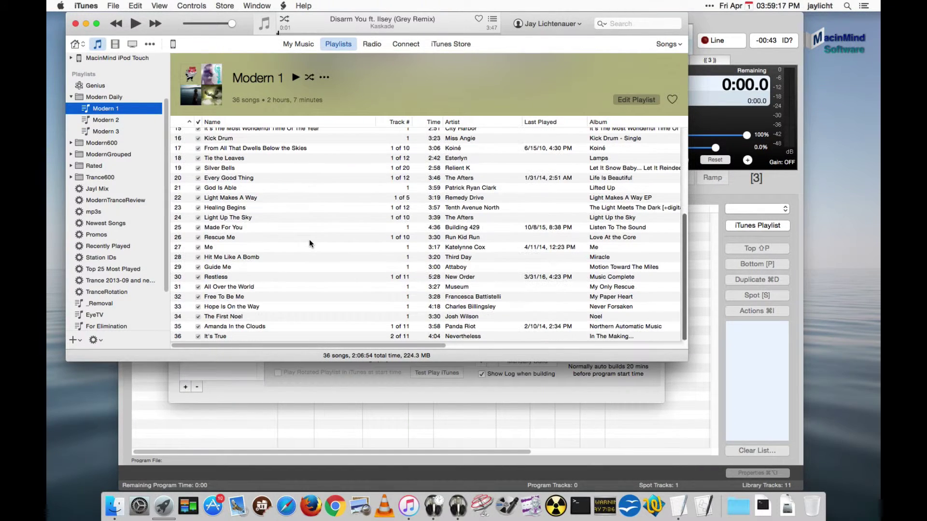
Add a program named 'Rotated' with a length of 120m (2hr)
left_click(296, 374)
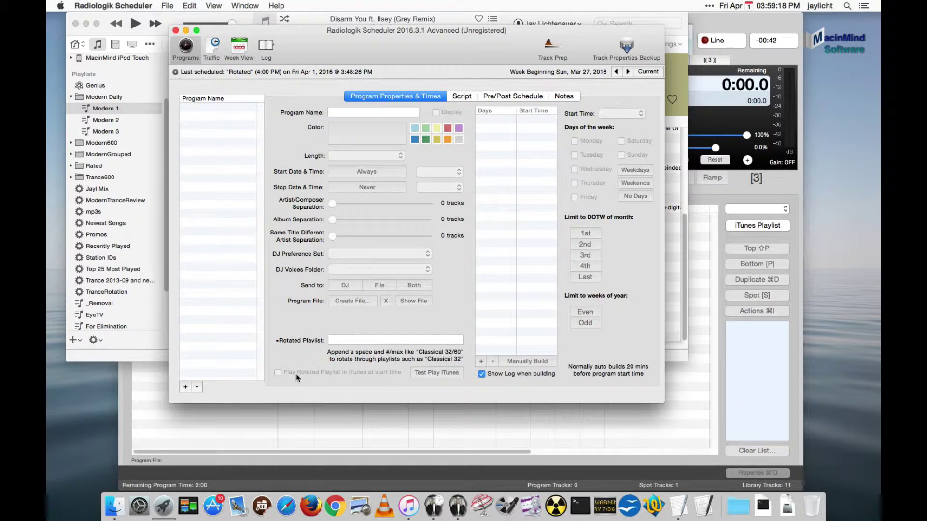
left_click(185, 387)
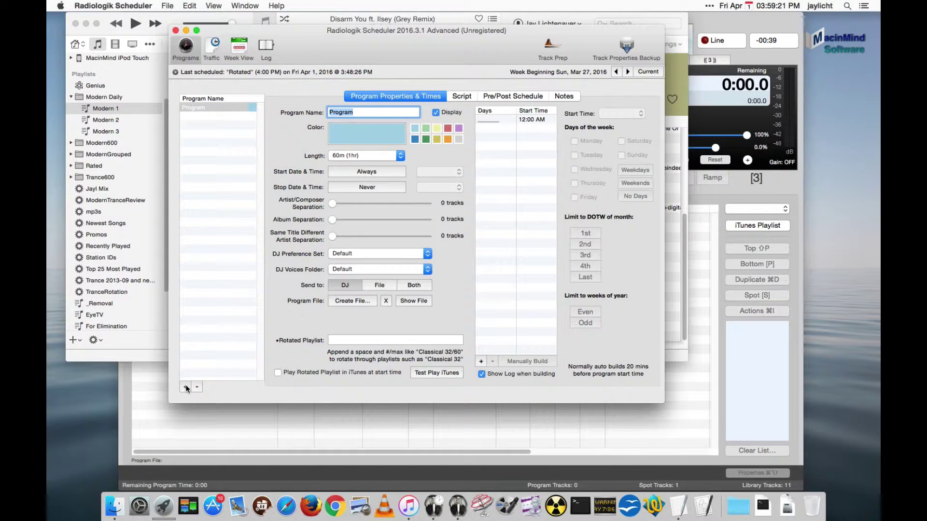
type("Rotated")
key("Tab")
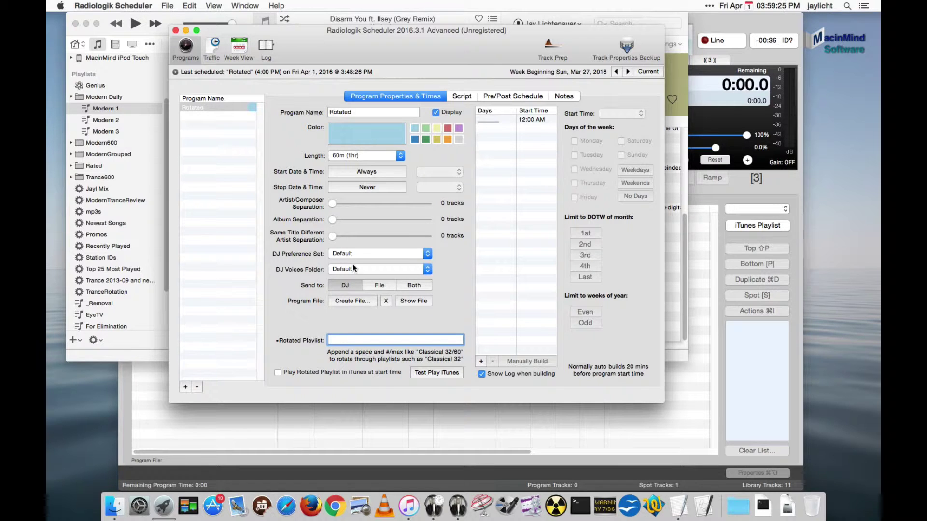
left_click(380, 155)
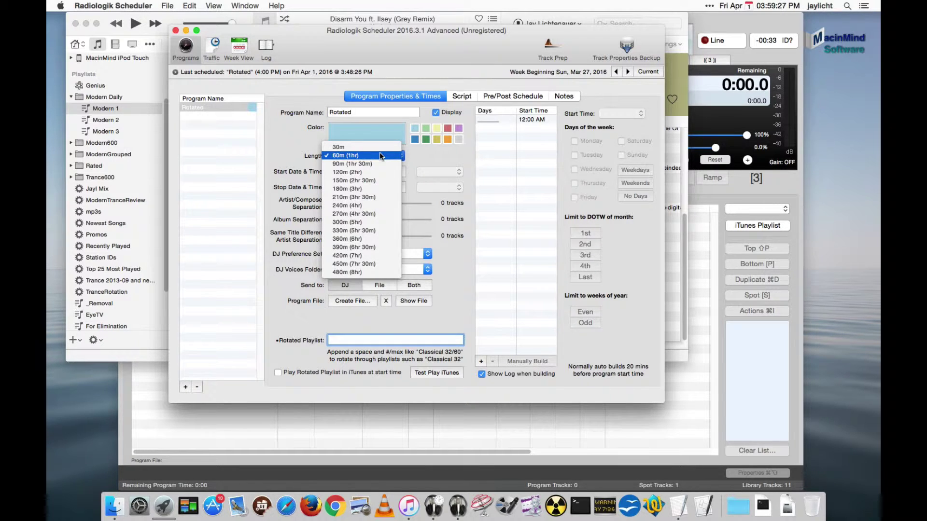
left_click(385, 172)
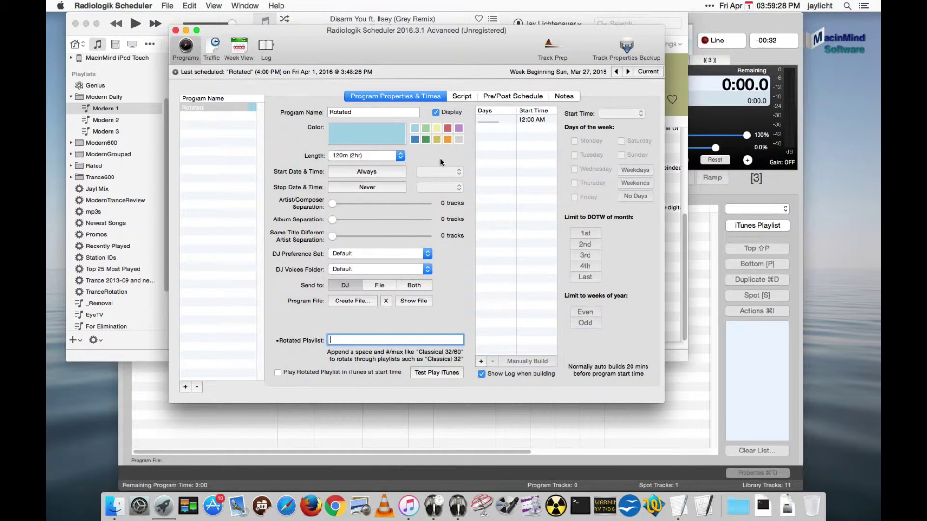
left_click(397, 154)
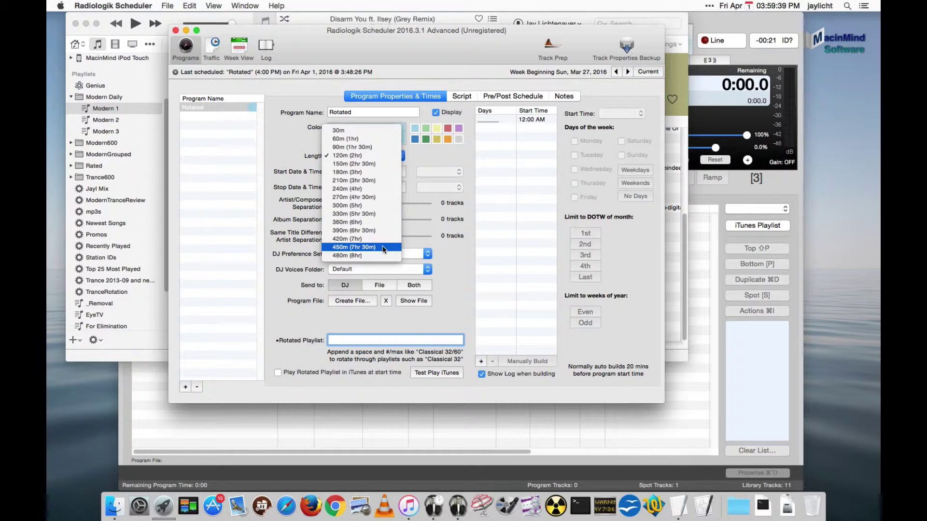
left_click(439, 150)
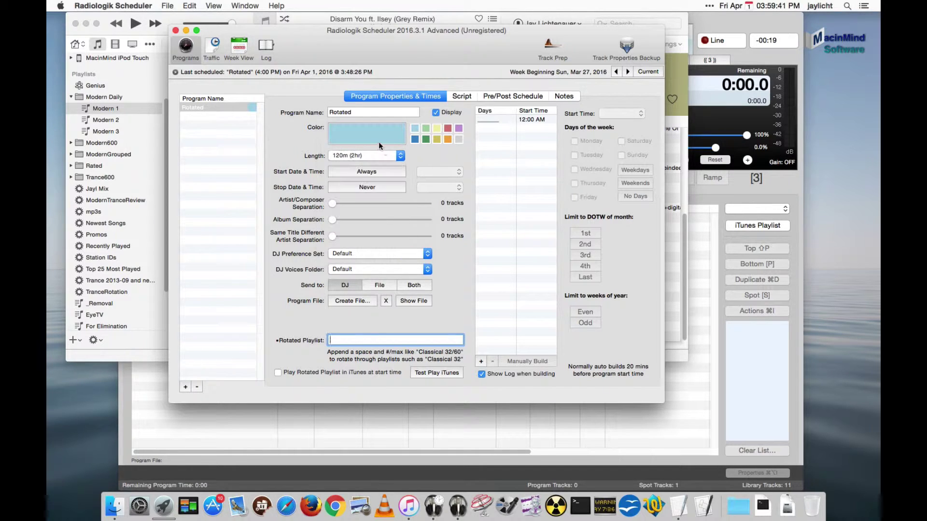
left_click(400, 155)
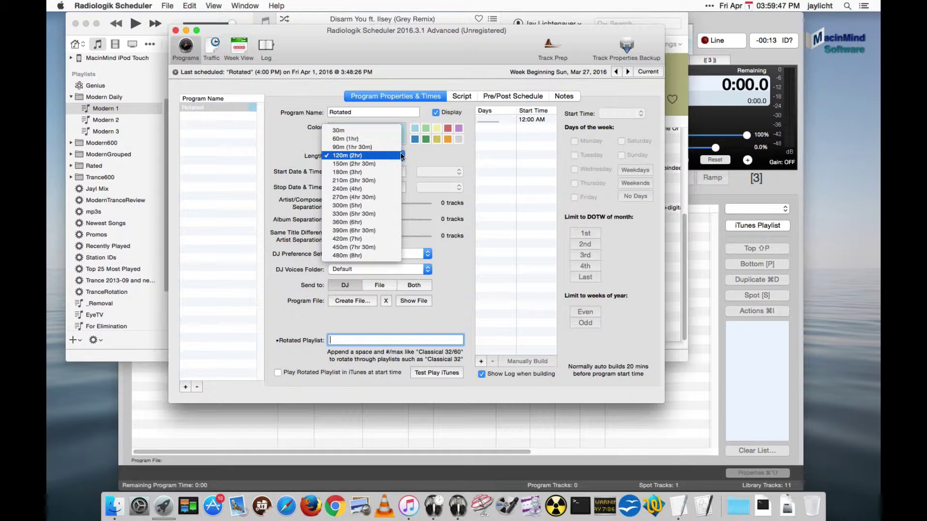
left_click(400, 152)
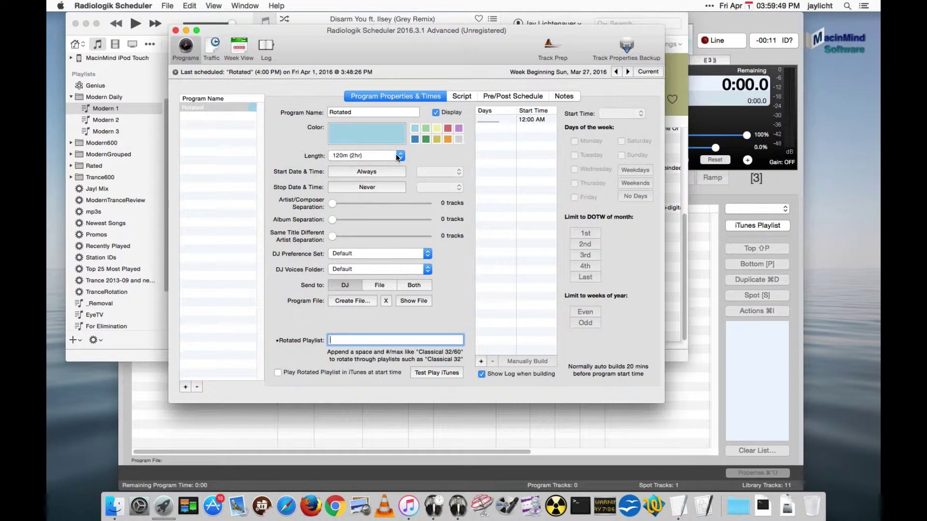
left_click(399, 156)
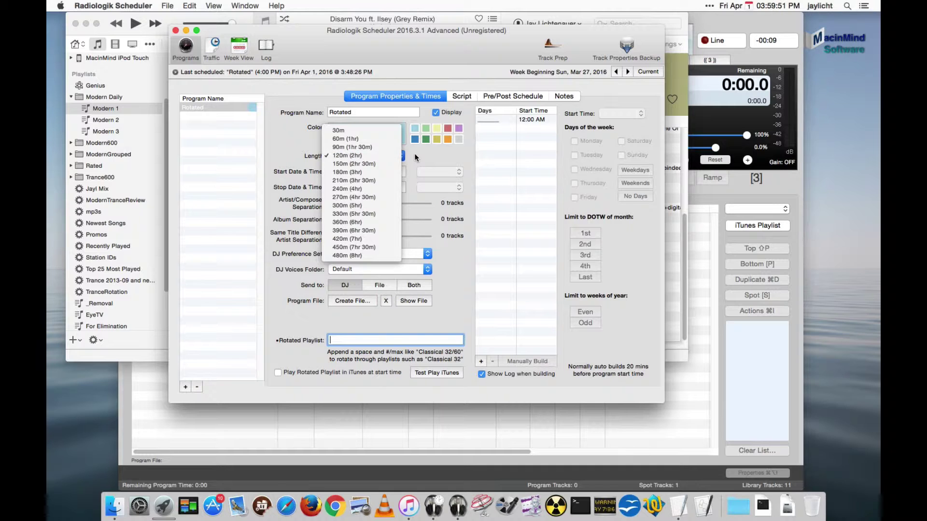
left_click(414, 152)
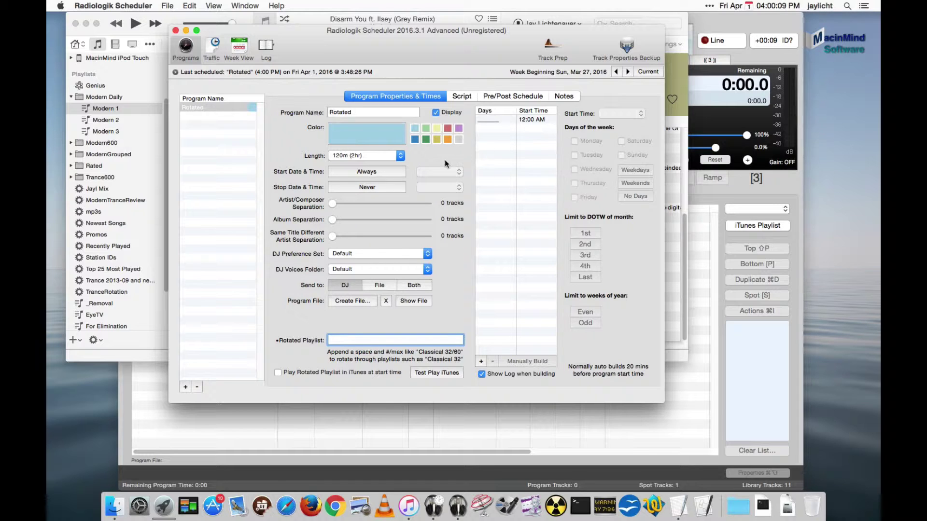
Check the Length list and close it, leaving the length at 120m (2hr)
left_click(399, 155)
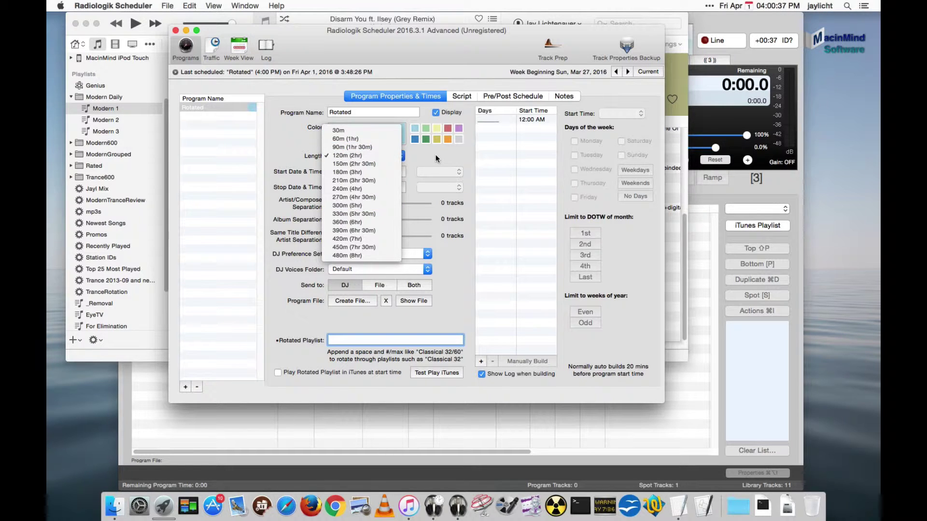
left_click(397, 155)
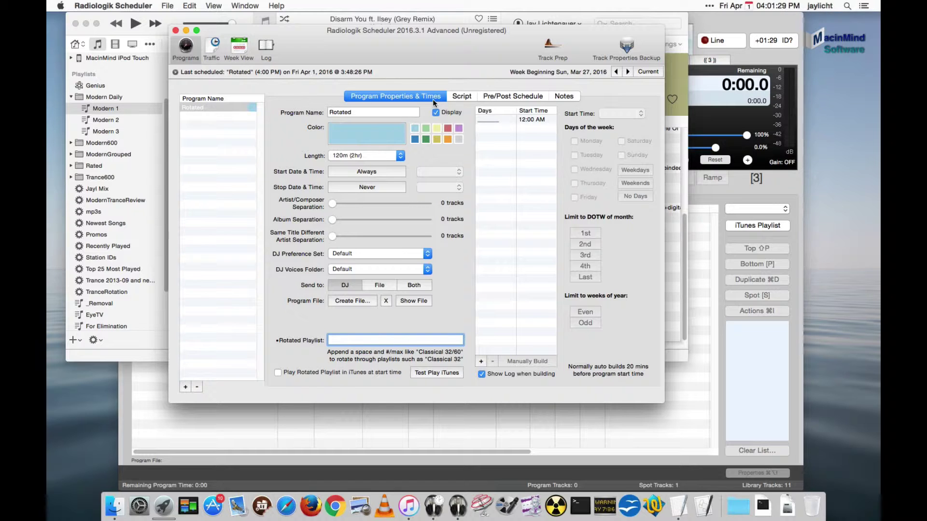
Schedule Rotated every day at 5:00 PM and set its rotated playlist to 'Modern 1/3'
left_click(500, 118)
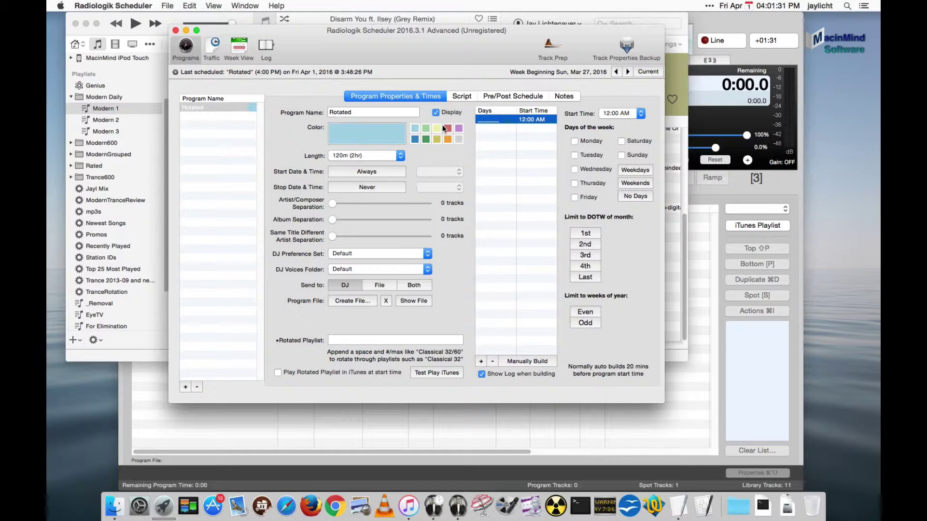
left_click(634, 171)
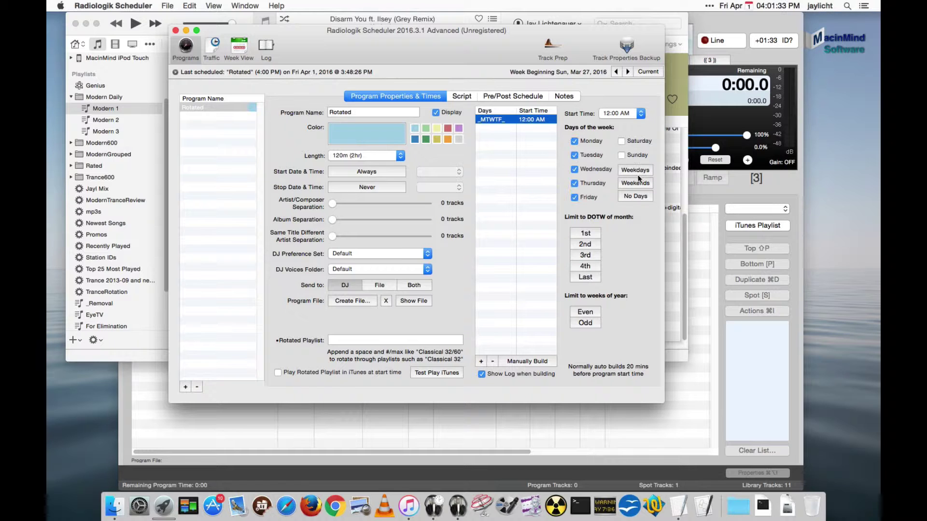
left_click(640, 183)
left_click(630, 115)
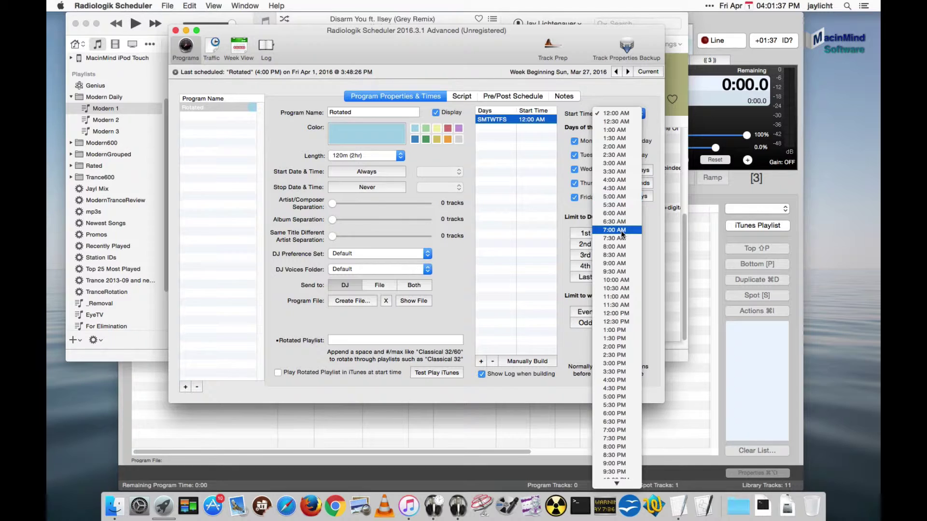
left_click(627, 397)
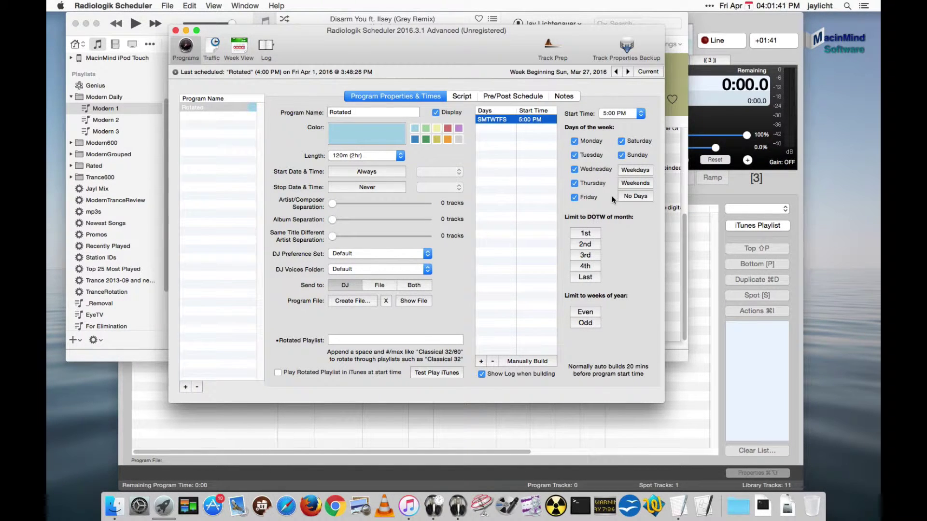
left_click(363, 338)
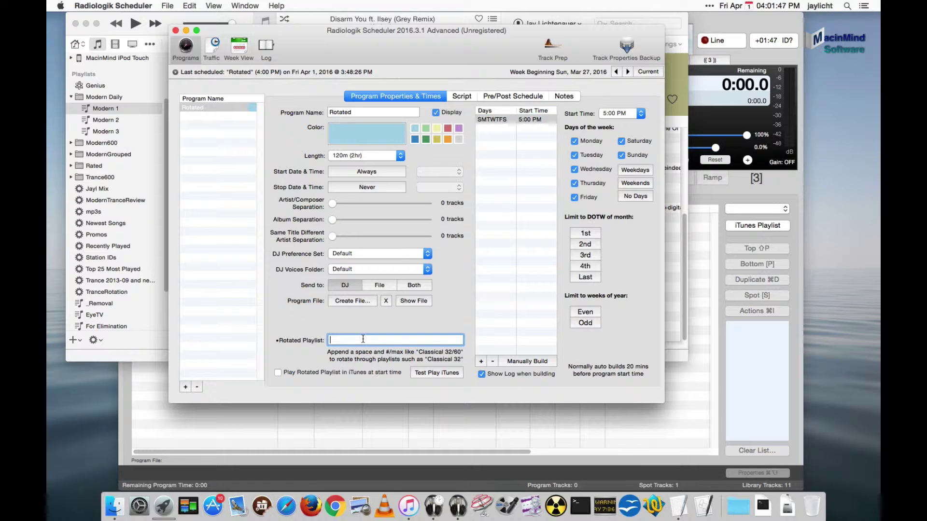
type("Modern 1/3")
Make the first script step a time announcement with interrupt 00:00
left_click(461, 96)
left_click(278, 268)
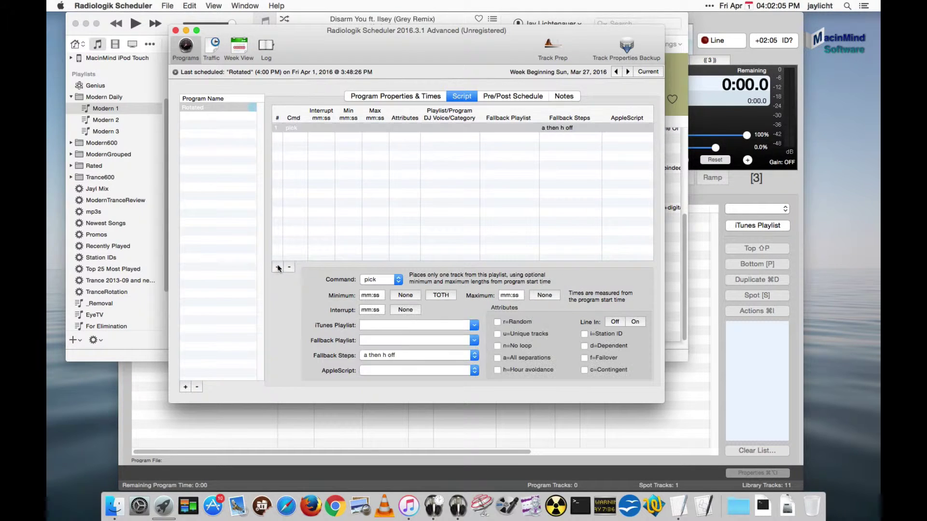
left_click(397, 279)
left_click(385, 303)
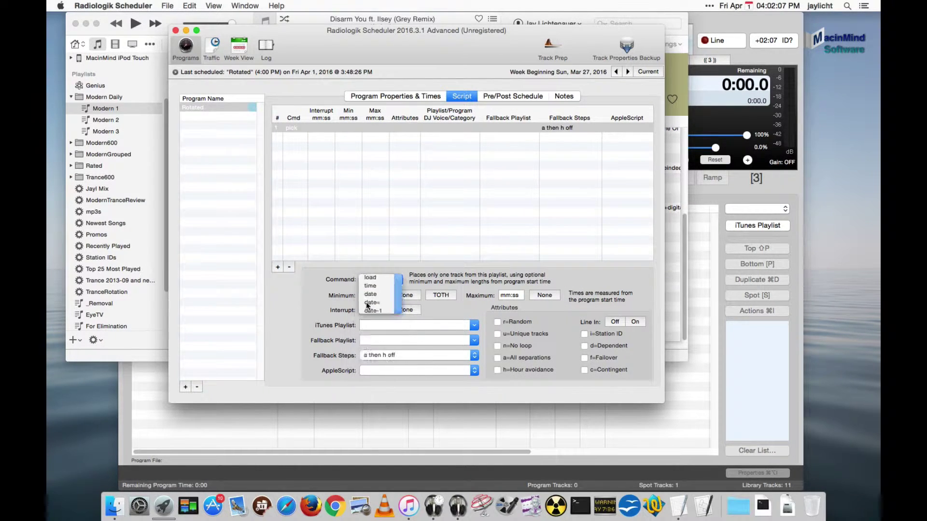
left_click(375, 310)
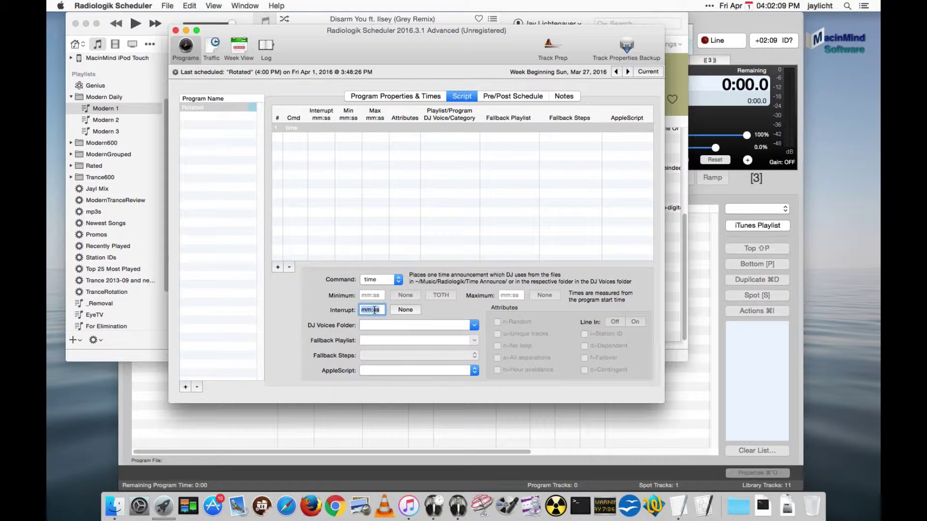
type("00")
type("0")
key("BackSpace")
key("BackSpace")
Add a random, unique station IDs pick step with 'a, h, then u off' fallback
left_click(277, 267)
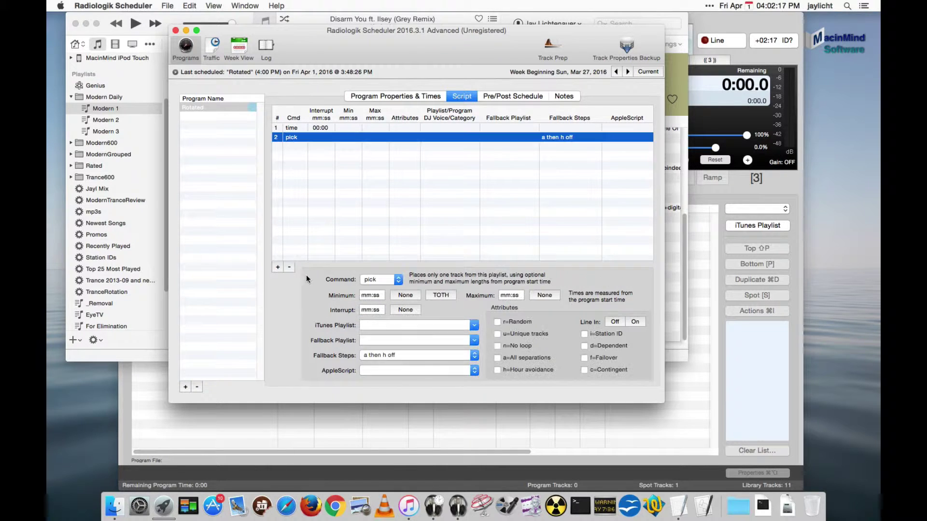
left_click(430, 326)
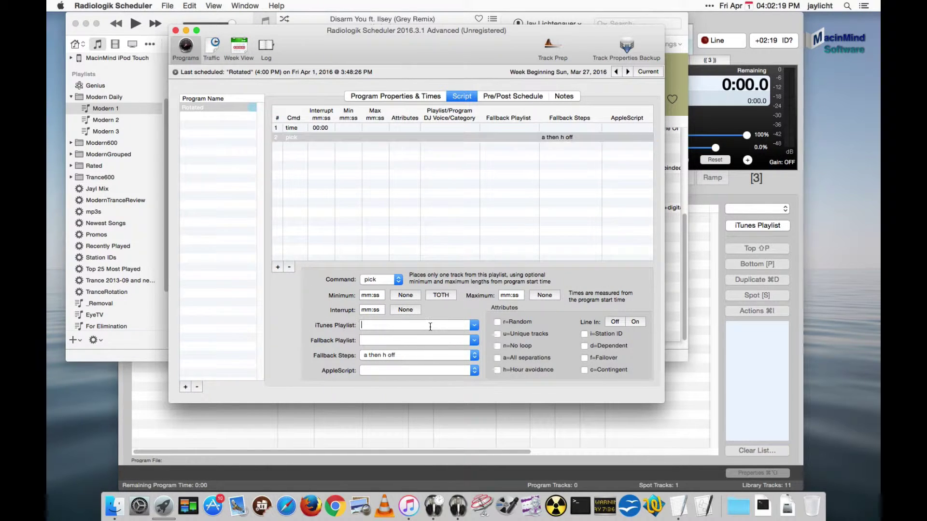
type("station IDs")
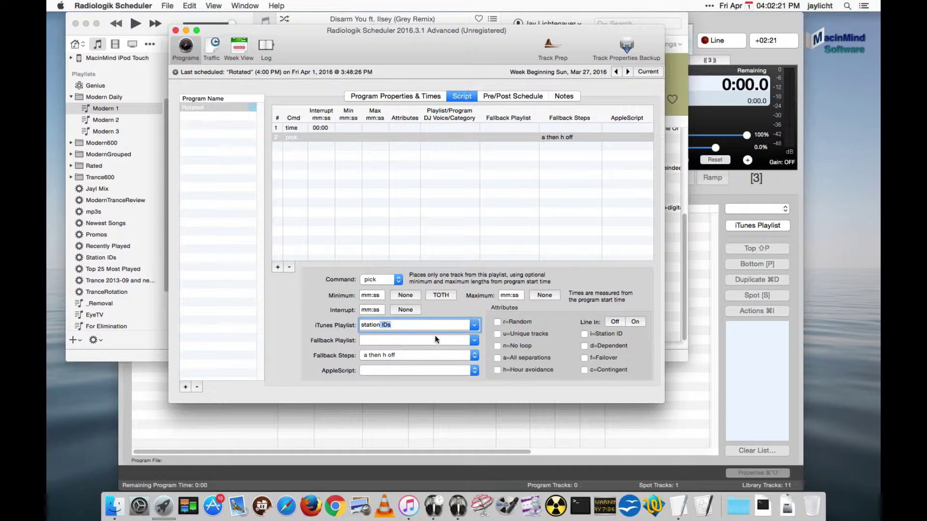
left_click(520, 324)
left_click(523, 334)
left_click(462, 356)
left_click(458, 363)
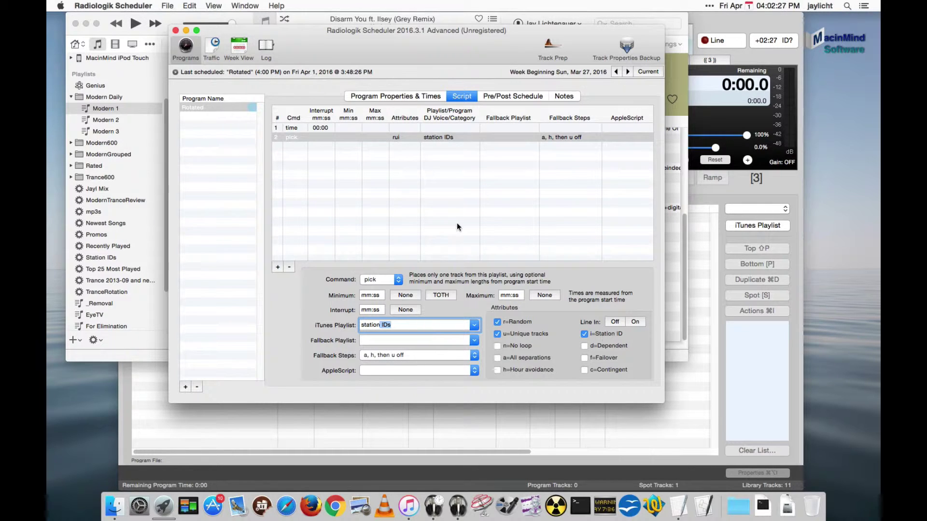
left_click(378, 182)
left_click(277, 266)
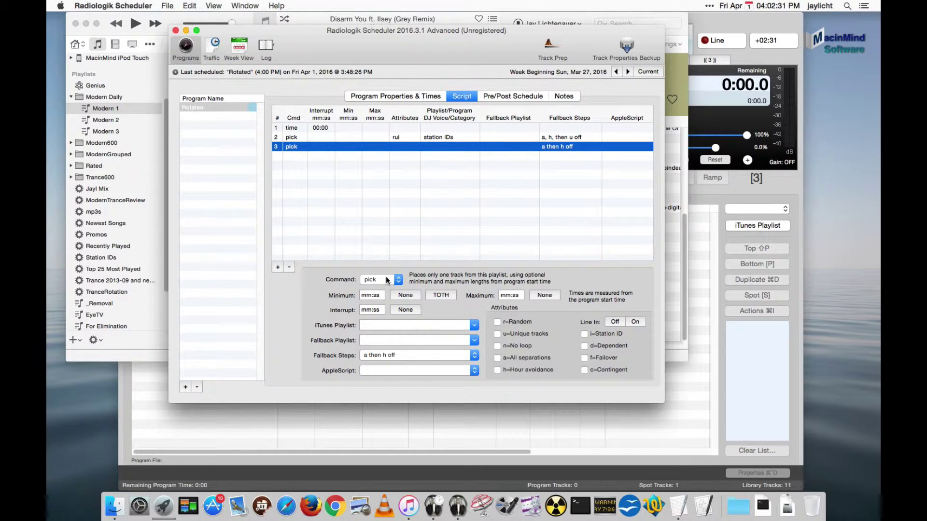
Make step 3 a random, unique Promos pick with 'a, h, then u off' fallback
left_click(442, 326)
type("Promos")
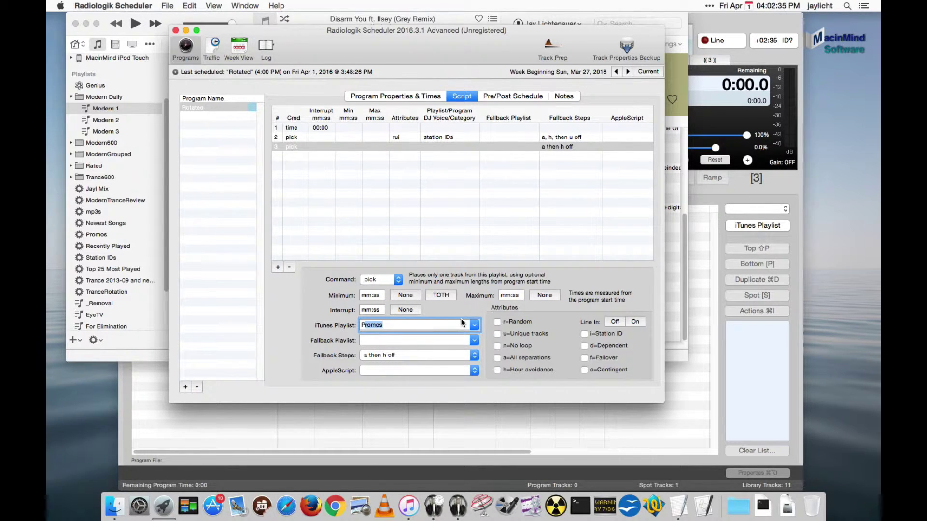
left_click(505, 322)
left_click(508, 333)
left_click(448, 355)
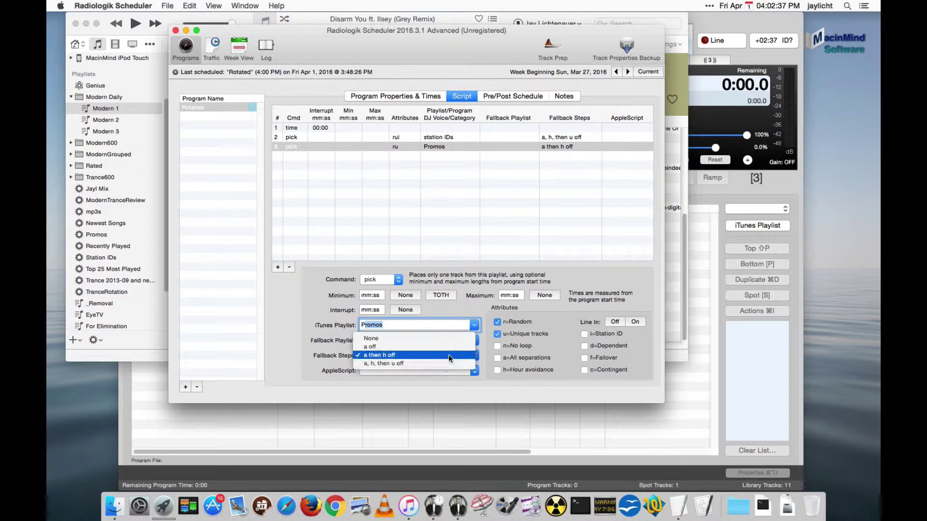
left_click(442, 364)
left_click(436, 216)
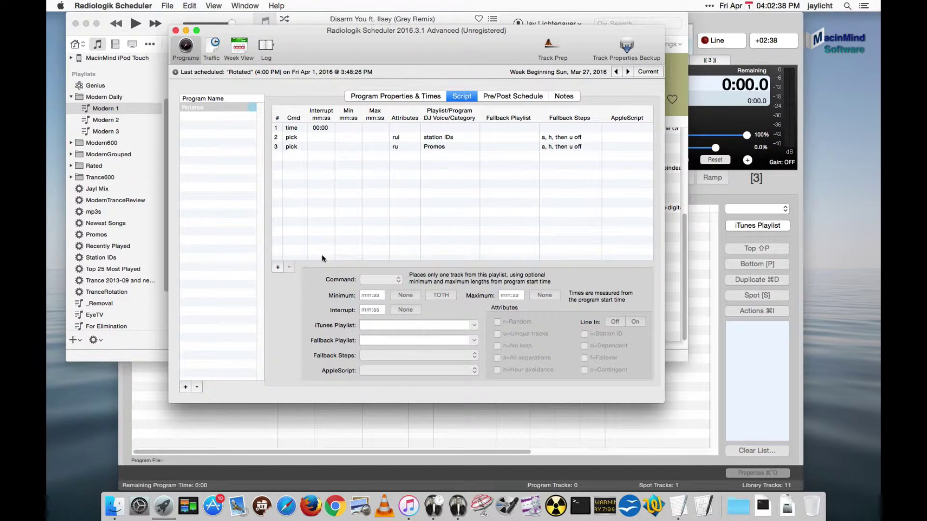
Add a fill step with a 58:00 minimum, then add a fifth step
left_click(277, 267)
left_click(385, 280)
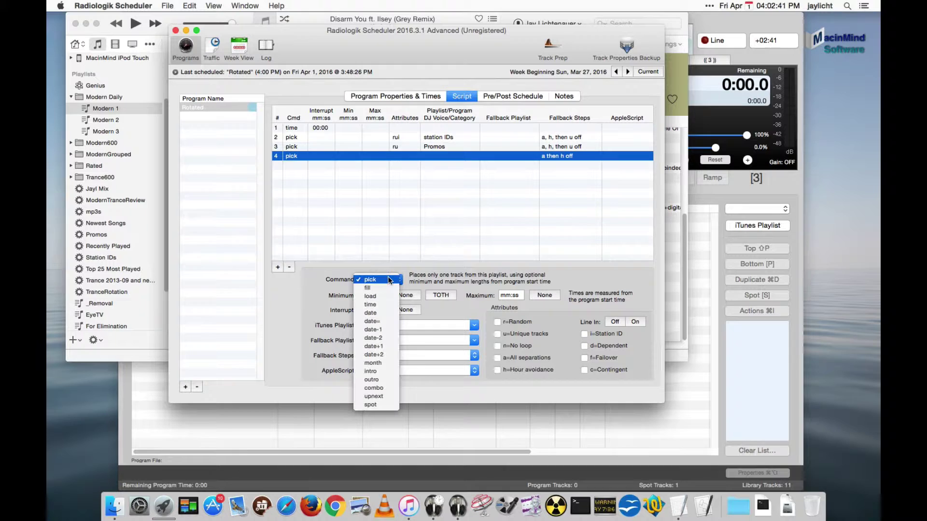
left_click(387, 289)
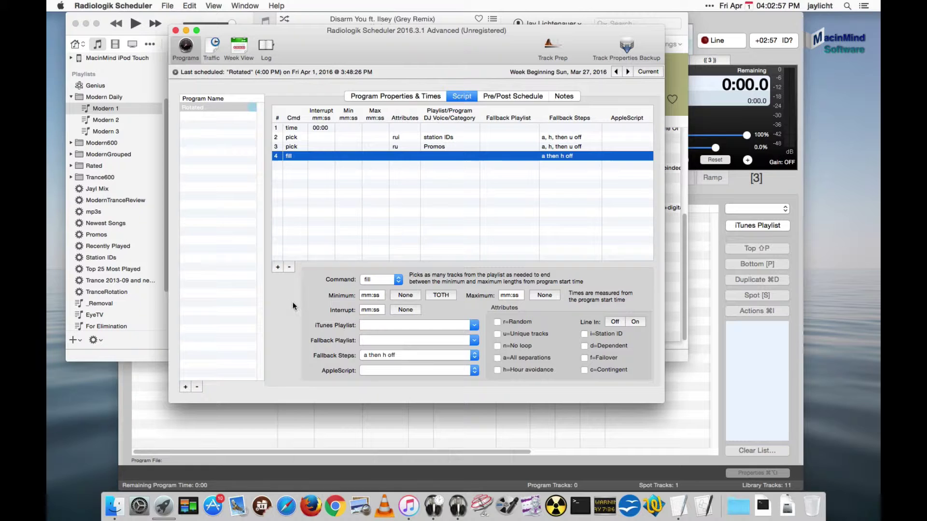
left_click(383, 297)
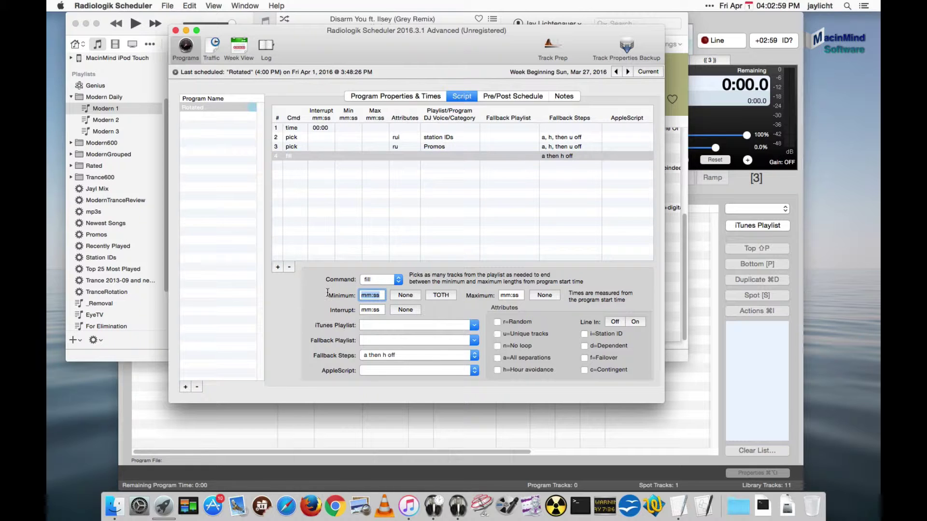
type("58:00")
left_click(360, 195)
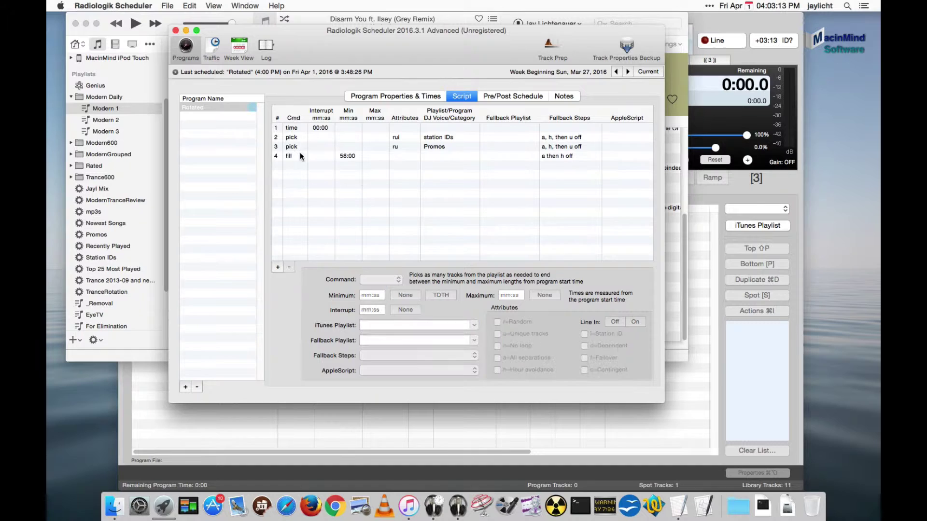
left_click(296, 157)
left_click(290, 227)
left_click(278, 267)
left_click(389, 280)
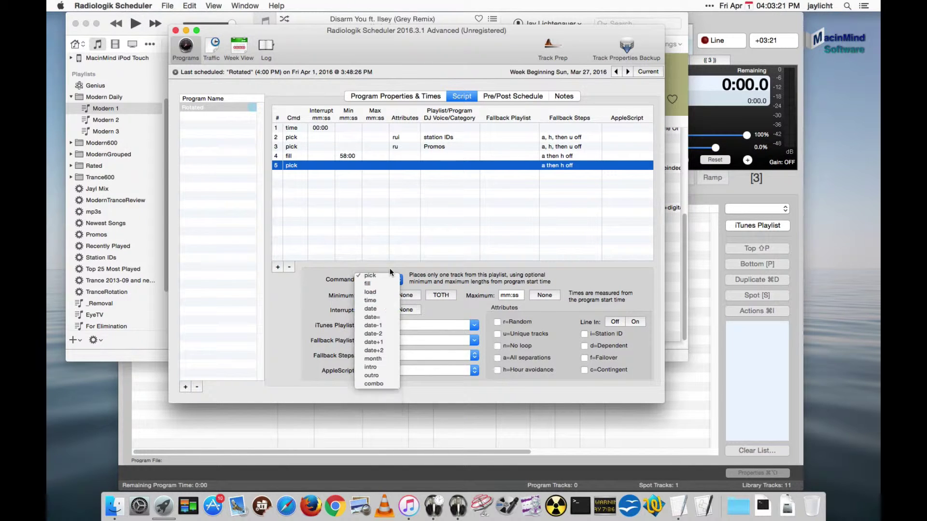
Make step 5 a time announcement and duplicate the station IDs, Promos and fill steps after it
left_click(371, 300)
left_click(310, 138)
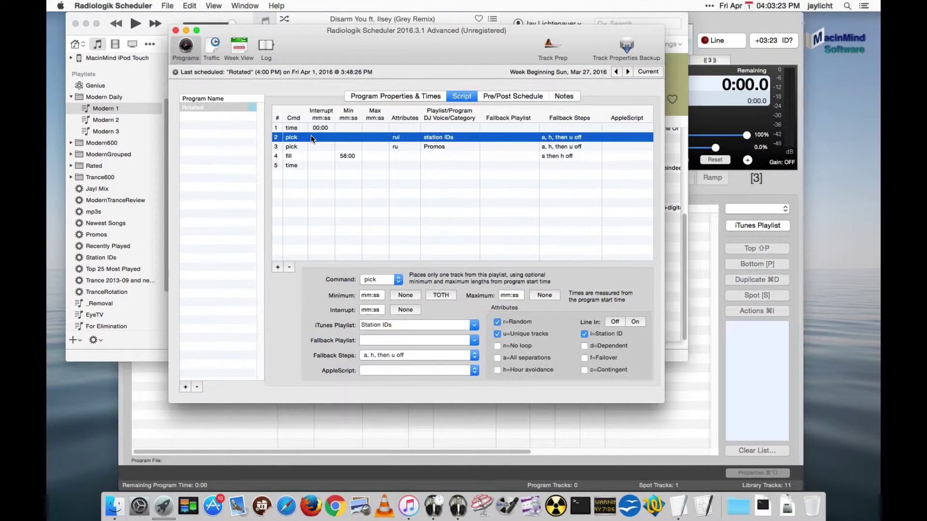
left_click(307, 146, "shift")
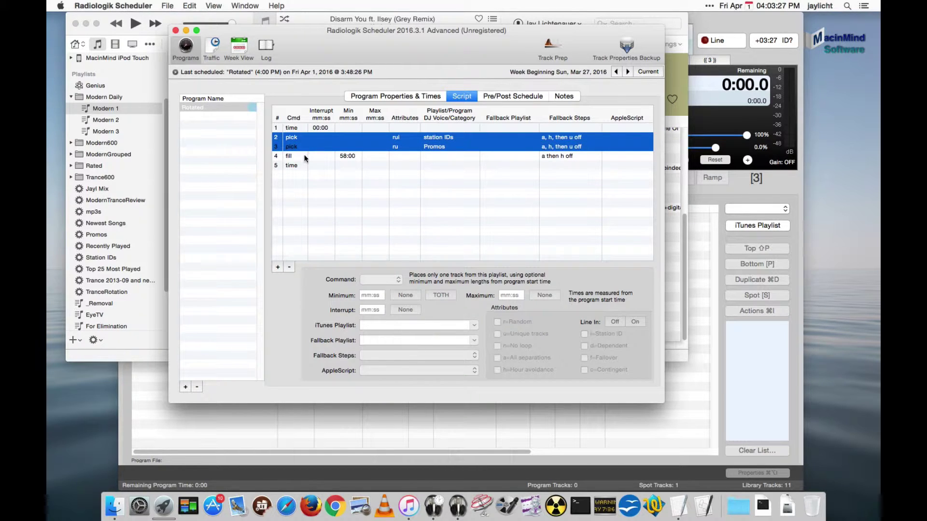
left_click(304, 157, "shift")
key("super+v")
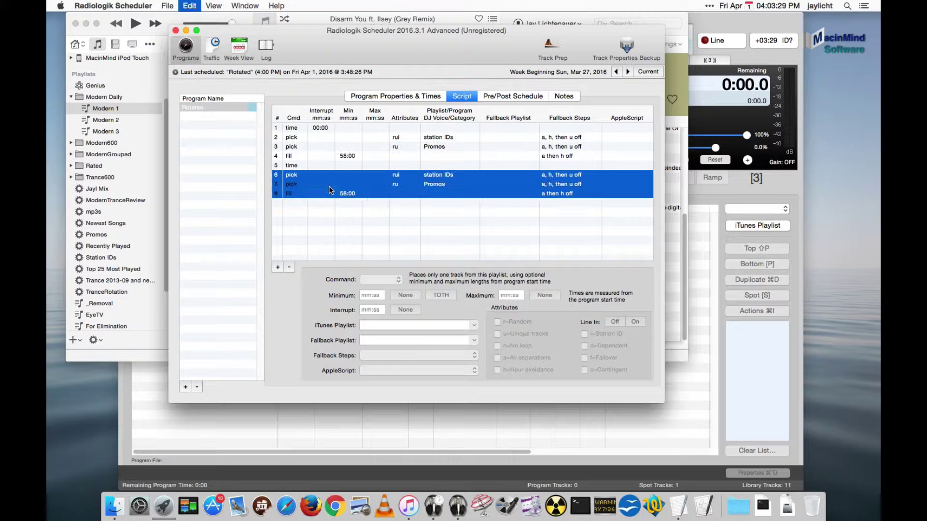
left_click(318, 228)
left_click(429, 177)
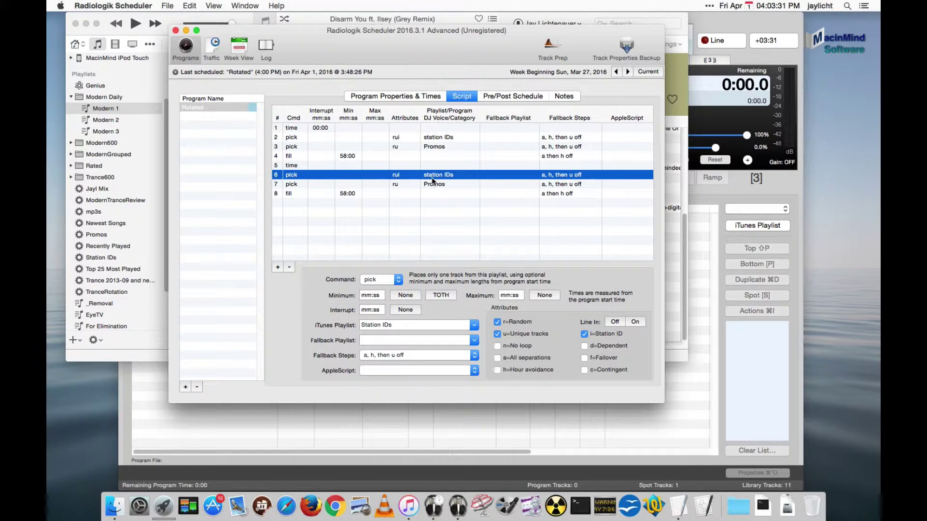
left_click(437, 184)
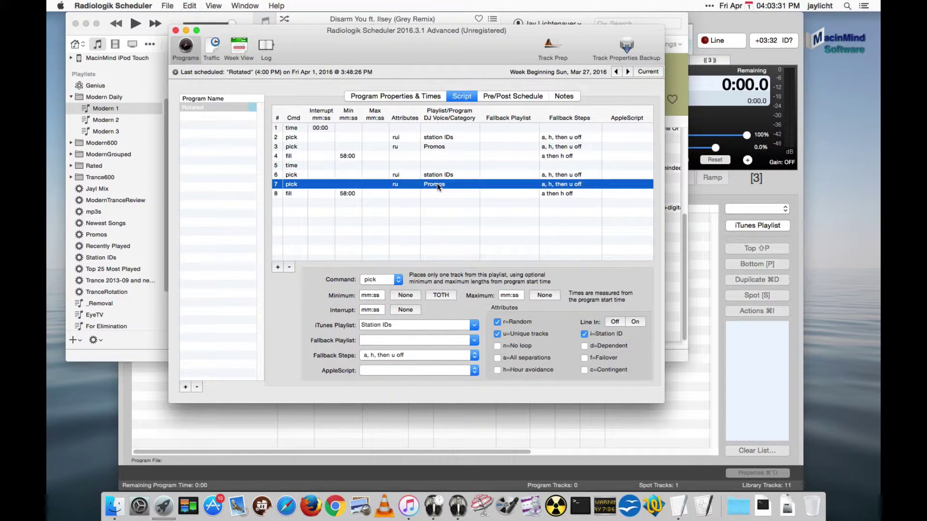
Set the last fill step's minimum to 120:00
left_click(355, 193)
left_click(379, 296)
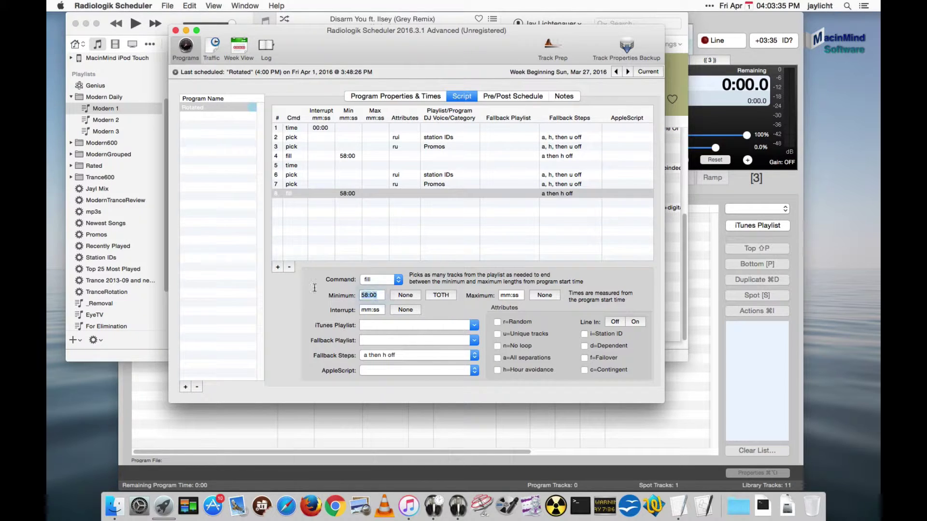
type("120:")
left_click(384, 190)
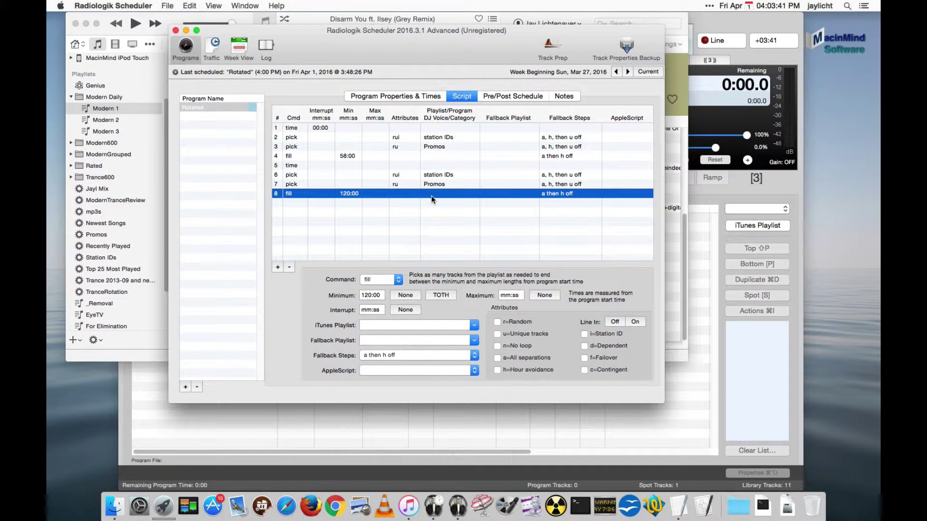
Set both fill steps, rows 4 and 8, to draw from the •Rotated Playlist
left_click(339, 155)
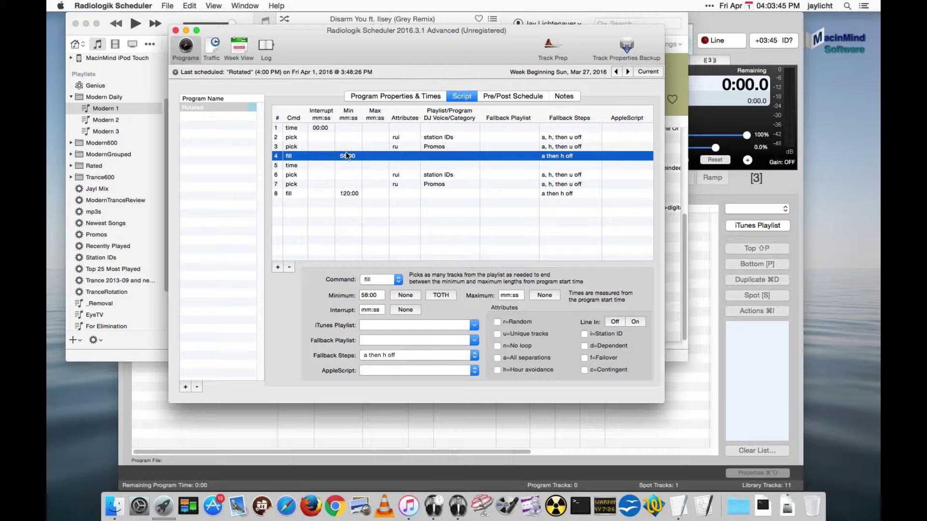
left_click(424, 325)
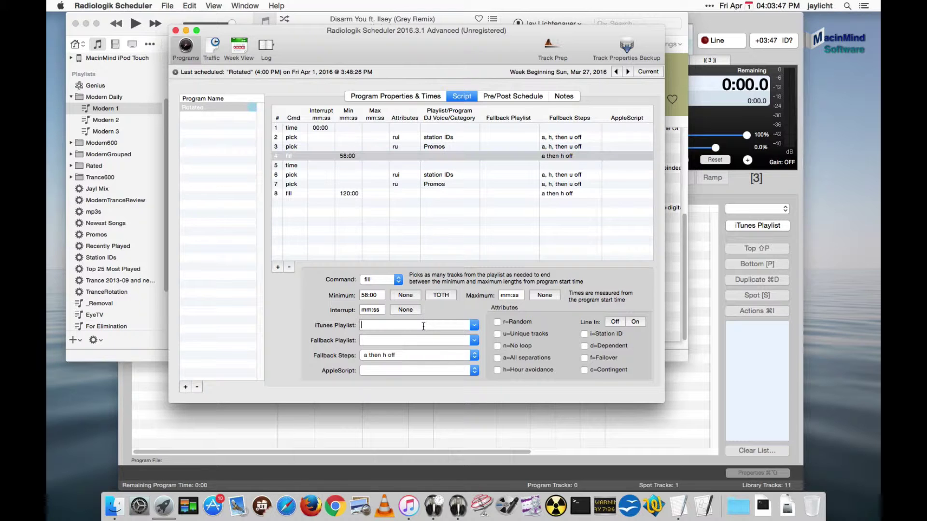
left_click(475, 325)
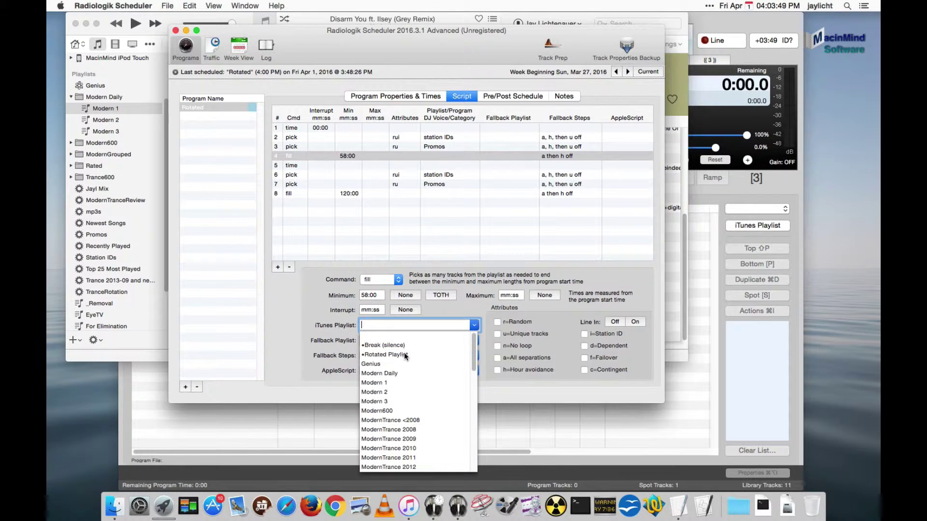
left_click(404, 354)
left_click(375, 193)
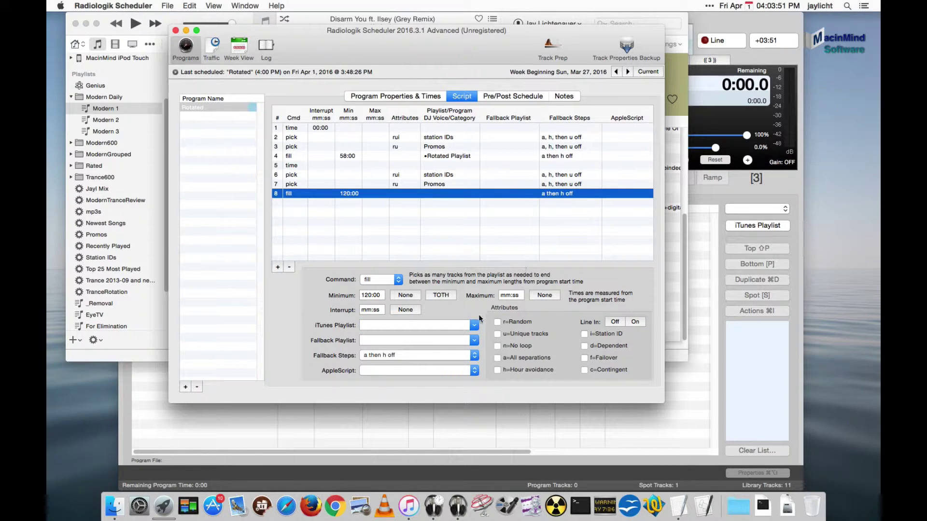
left_click(474, 325)
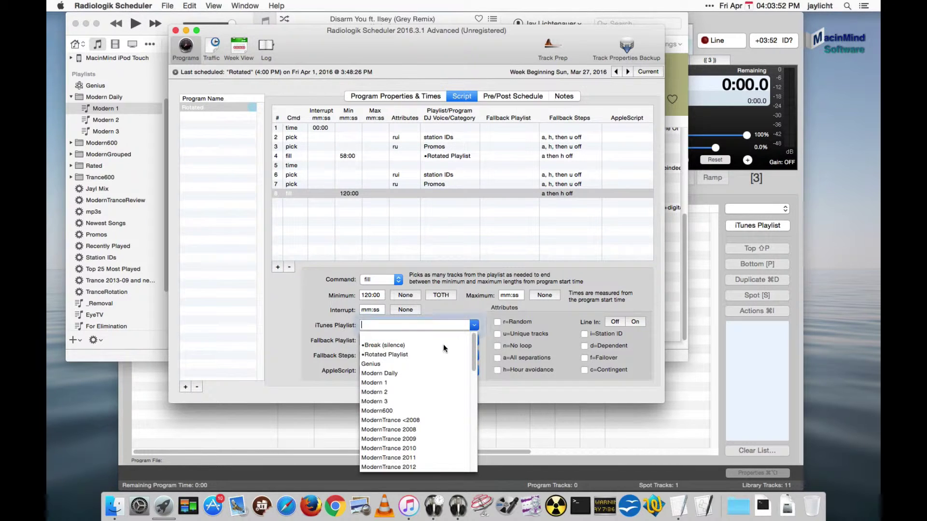
left_click(410, 355)
Turn on unique tracks for the fill steps in rows 4 and 8, leaving no-loop off
left_click(351, 156)
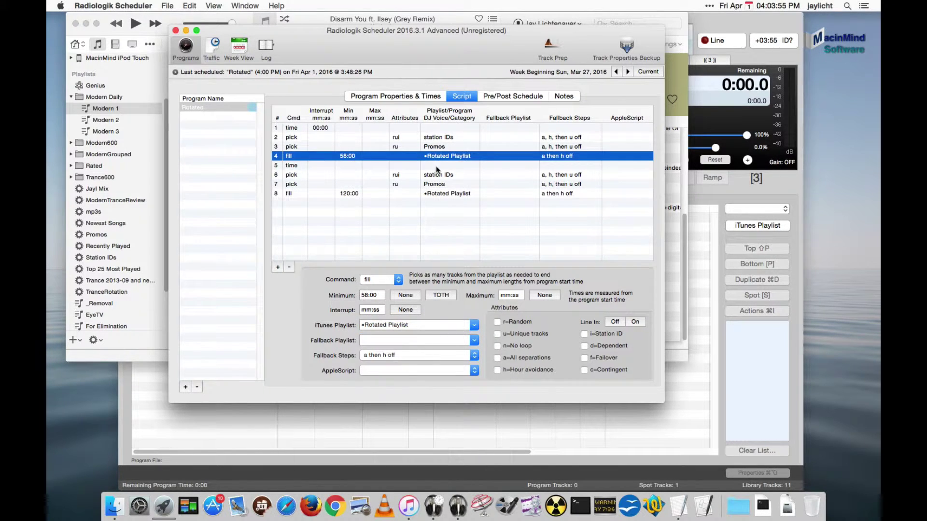
left_click(514, 334)
left_click(450, 193)
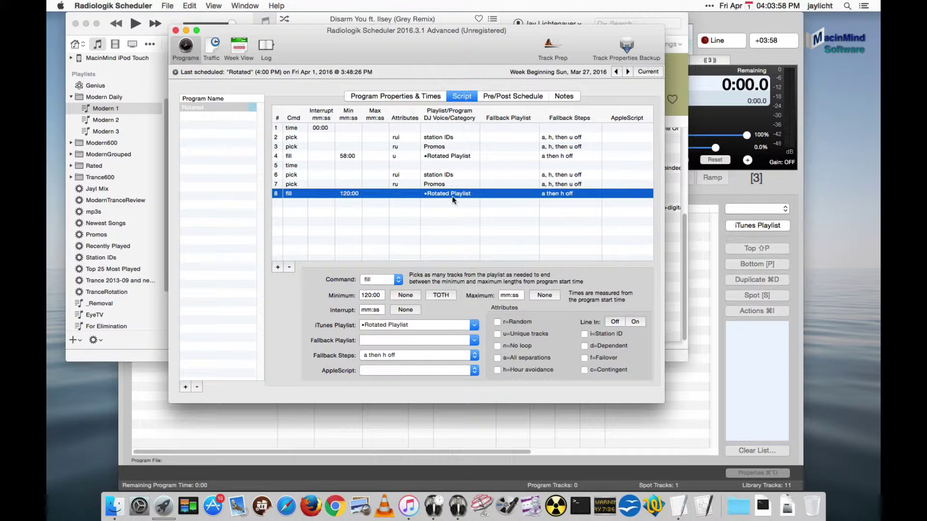
left_click(519, 335)
left_click(498, 346)
left_click(498, 346)
Confirm the rotated playlist reads Modern 1/3 and manually build Rotated for DJ
left_click(423, 95)
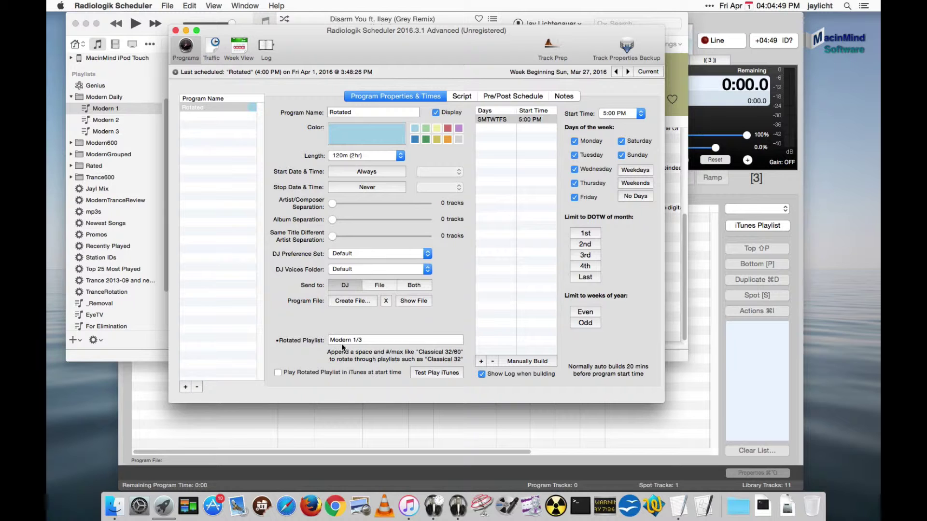
left_click(525, 361)
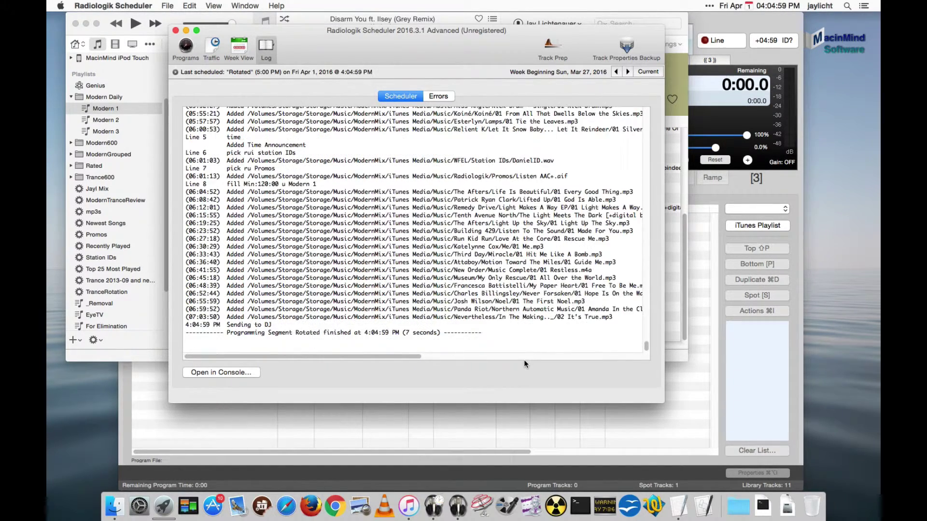
Review the 42-track Rotated queue in Radiologik DJ, which opens with a 5:00:00 PM time announcement
left_click(741, 22)
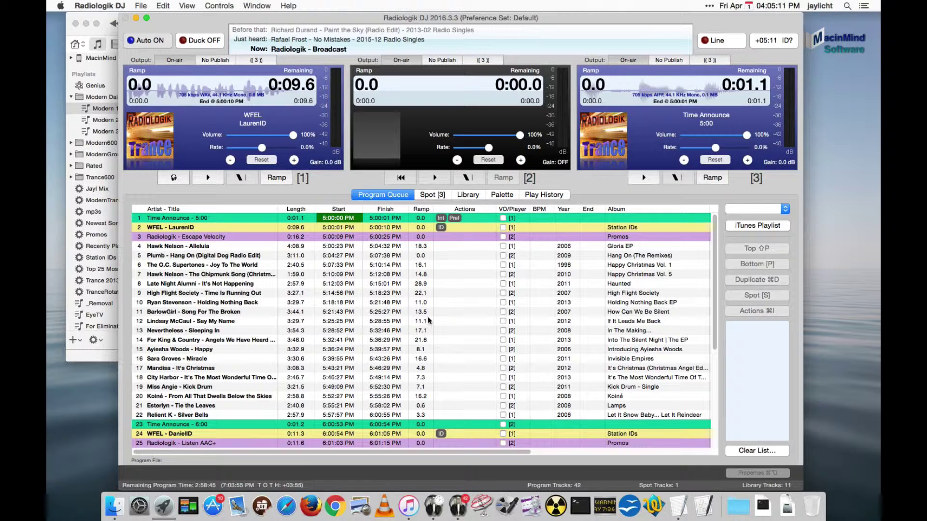
scroll(425, 323, "down", 5)
scroll(425, 333, "down", 1)
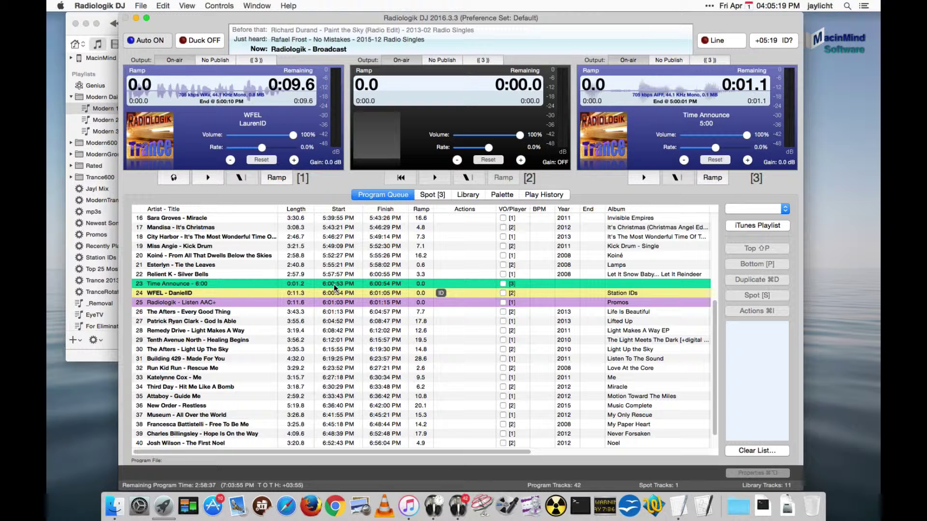
scroll(350, 297, "down", 1)
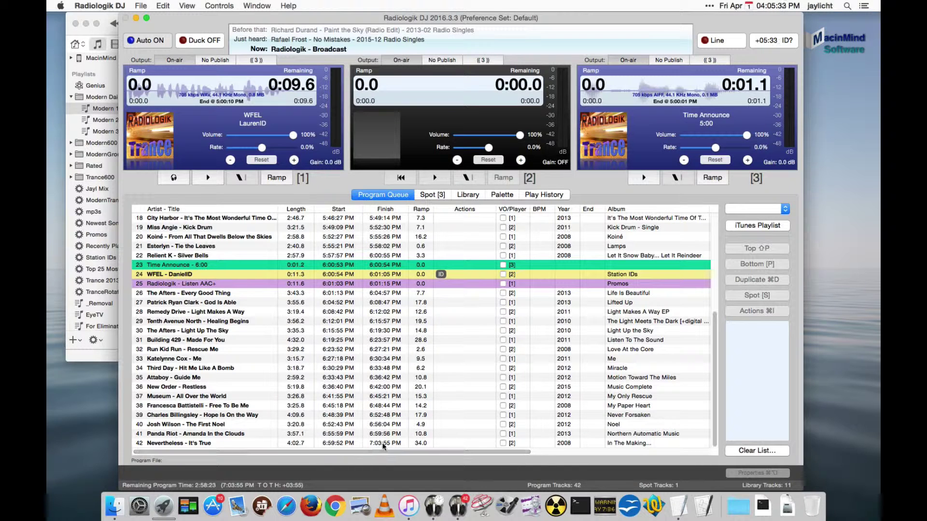
scroll(397, 398, "up", 5)
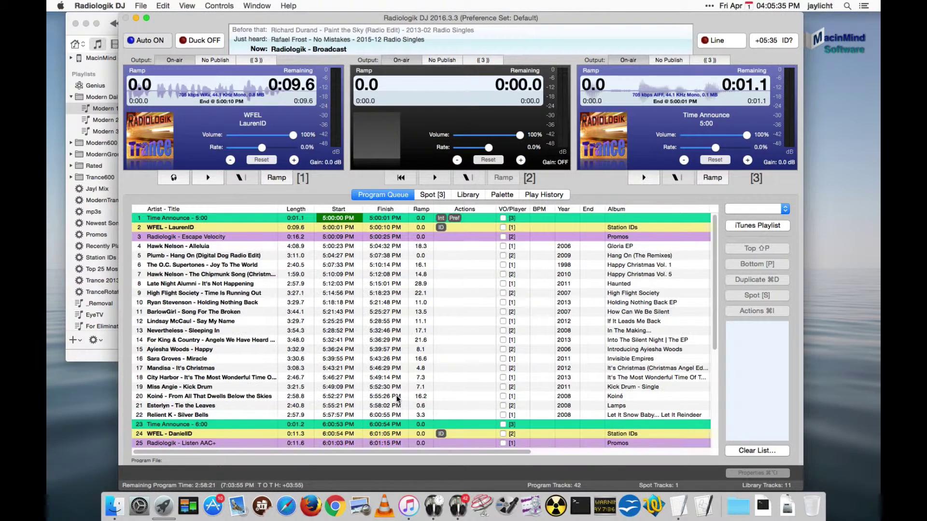
Clear the DJ queue and rebuild Rotated from Modern 2, giving a 40-track show ending 7:03:12 PM
left_click(759, 451)
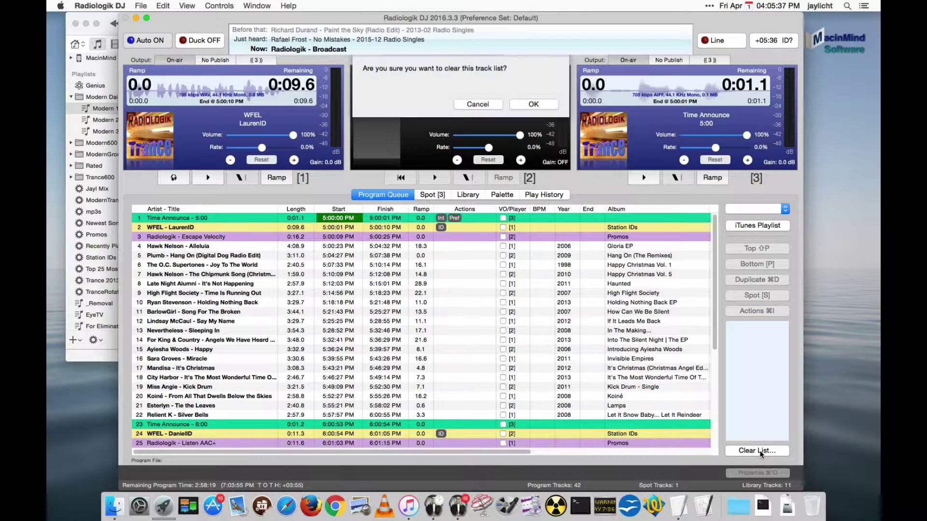
key("Return")
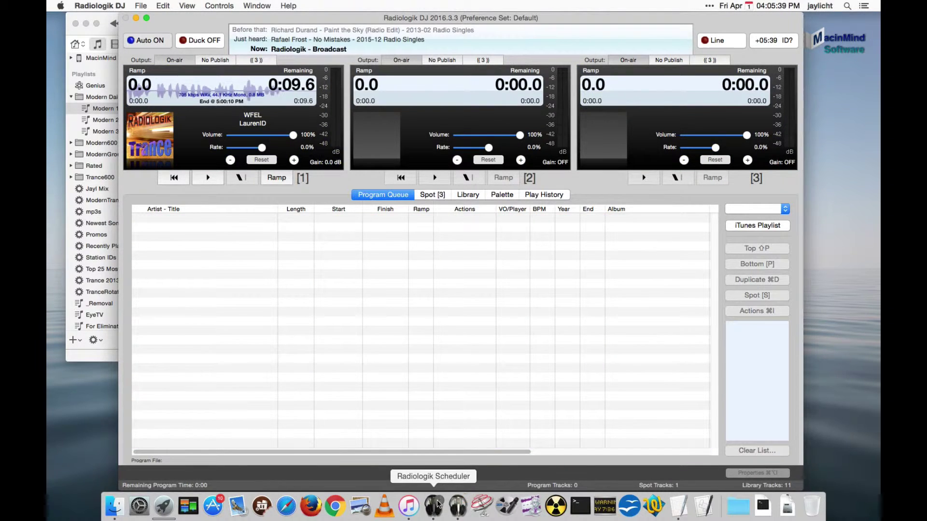
left_click(435, 506)
left_click(192, 49)
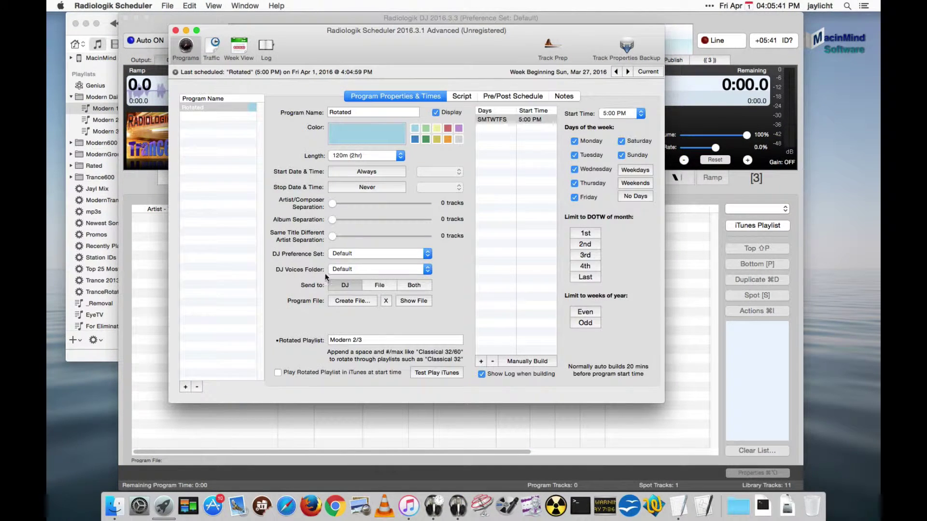
left_click(536, 362)
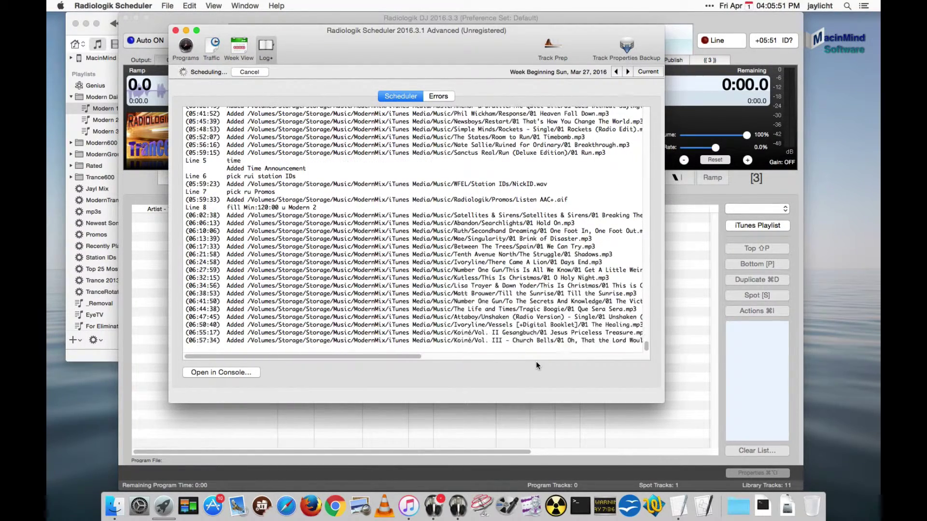
left_click(772, 19)
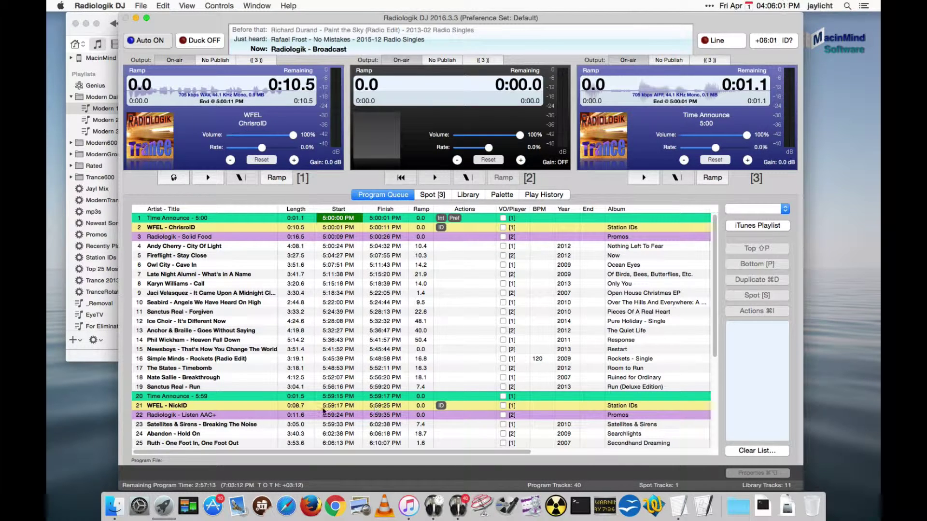
scroll(326, 411, "down", 5)
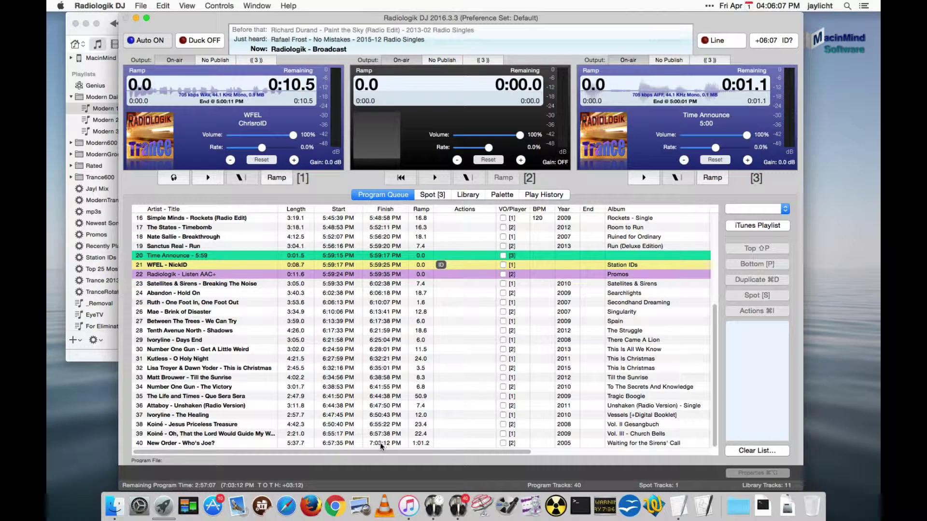
Empty the DJ queue and rebuild Rotated from Modern 3, giving 41 tracks running 5:00:00–7:02:06 PM
left_click(742, 450)
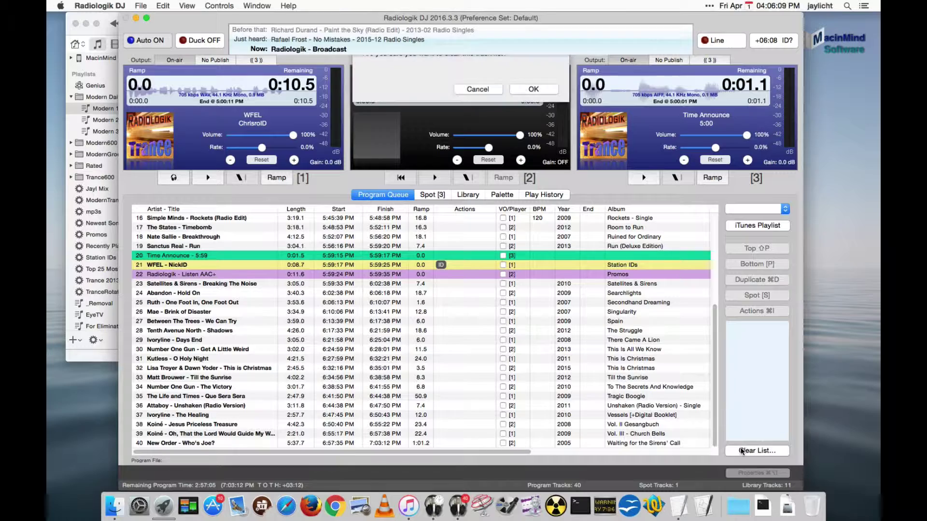
key("Return")
left_click(434, 506)
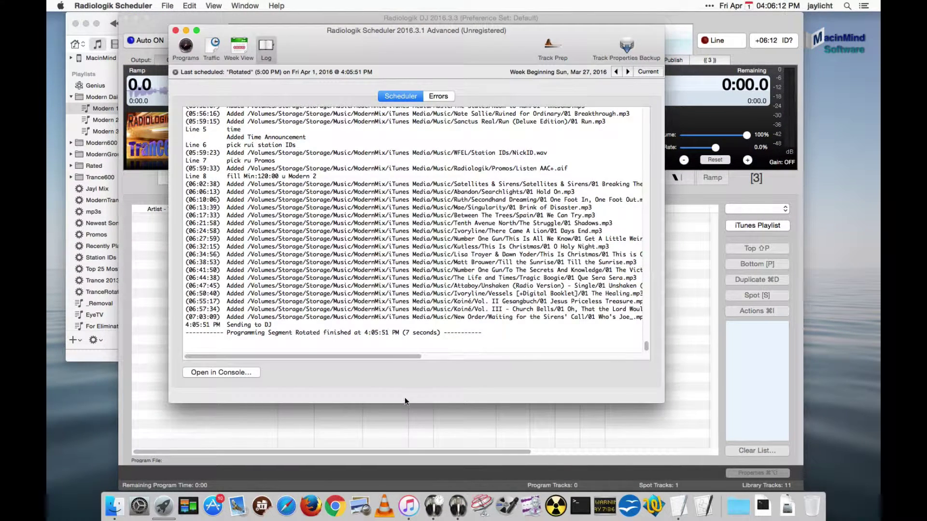
left_click(186, 46)
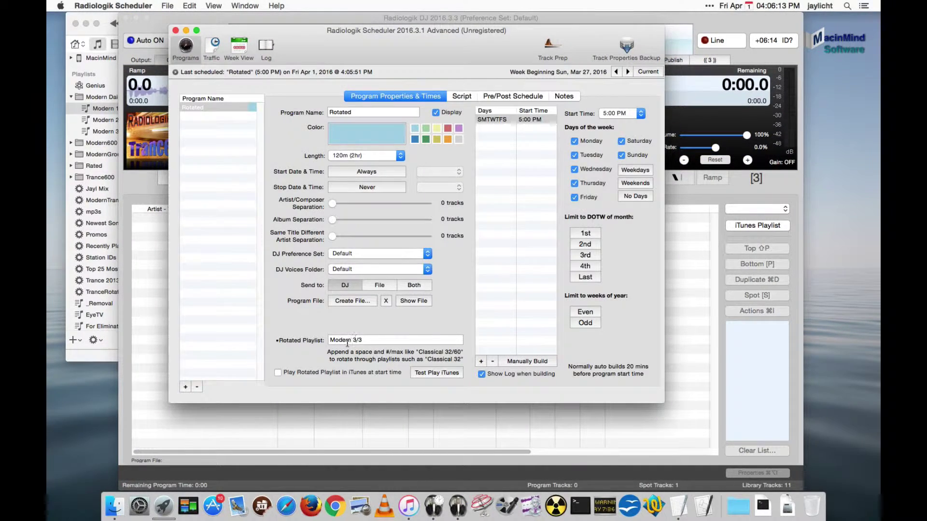
left_click(535, 362)
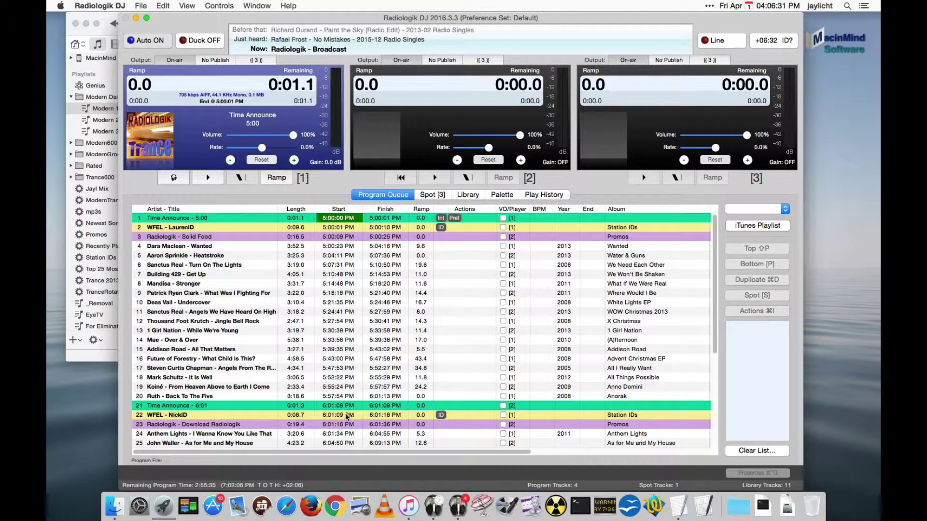
scroll(352, 408, "down", 3)
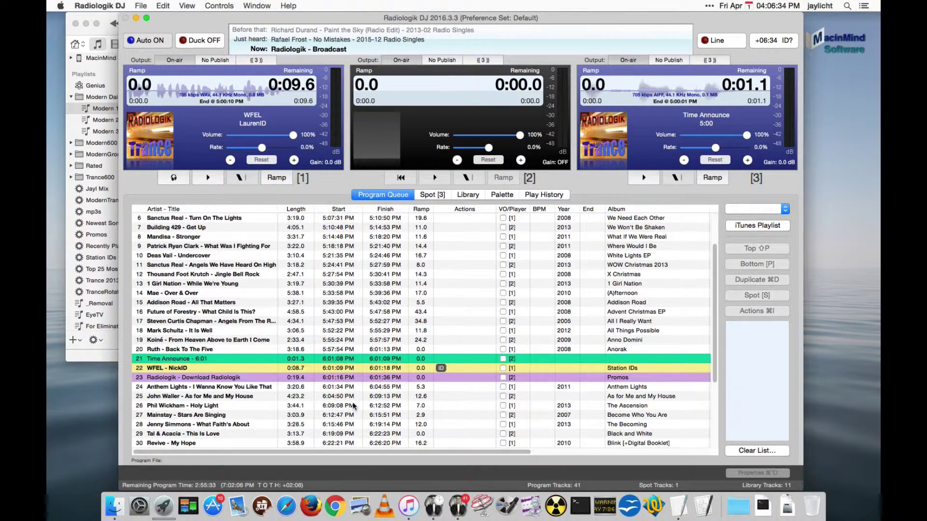
scroll(399, 368, "down", 5)
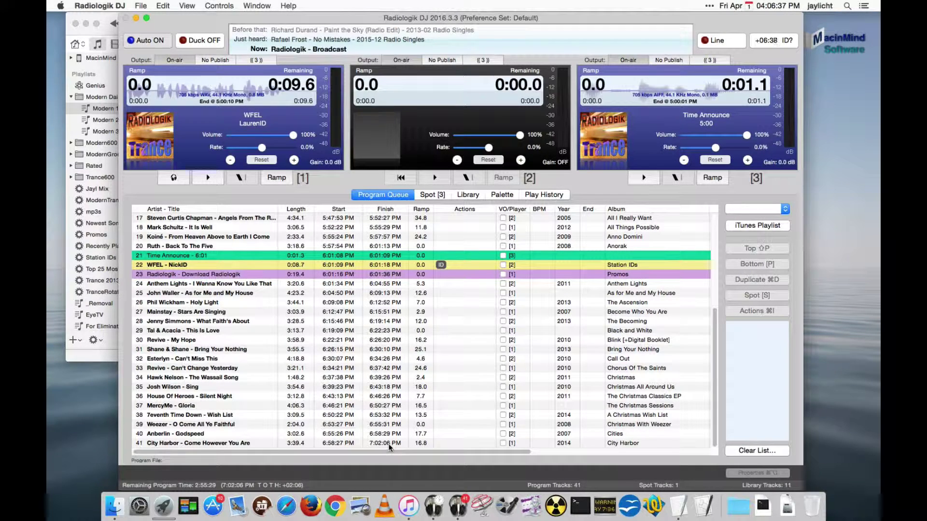
scroll(397, 440, "up", 8)
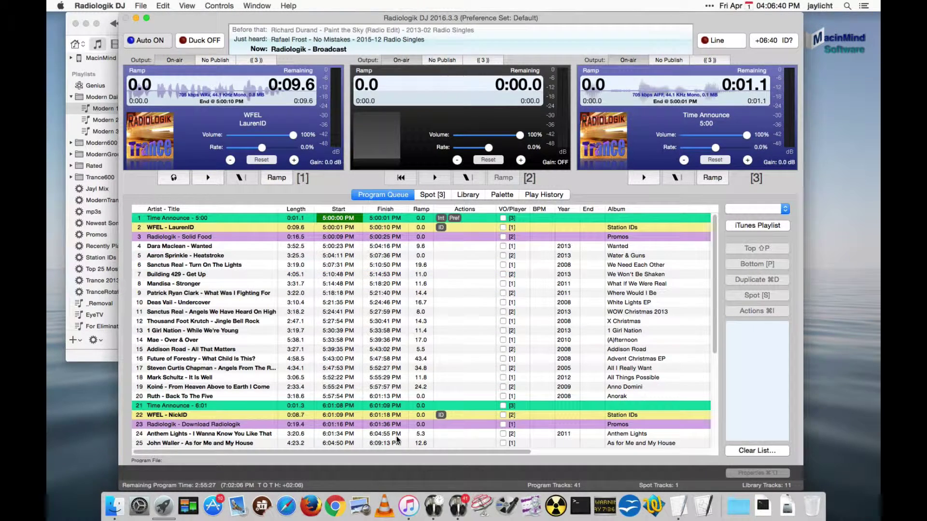
Show the Rotated program's Program Properties & Times page, with the rotated playlist at Modern 1/3
left_click(428, 506)
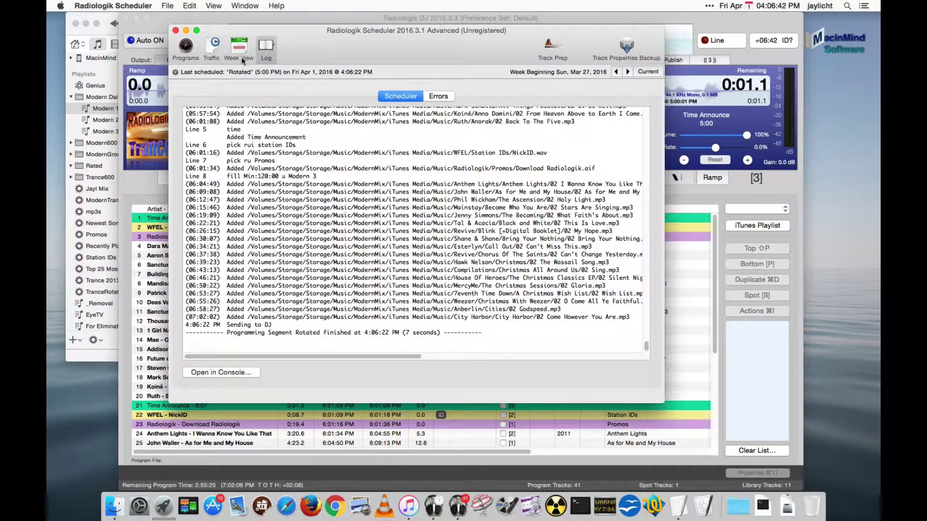
left_click(185, 46)
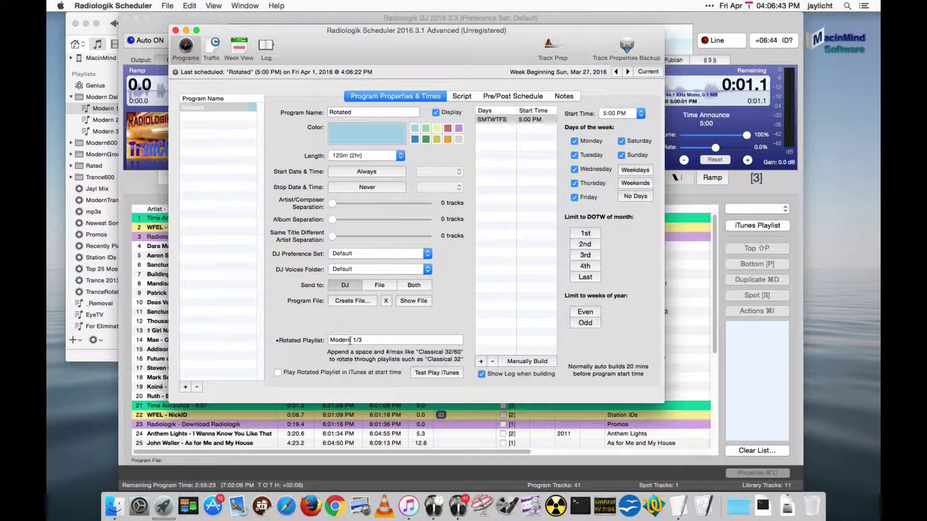